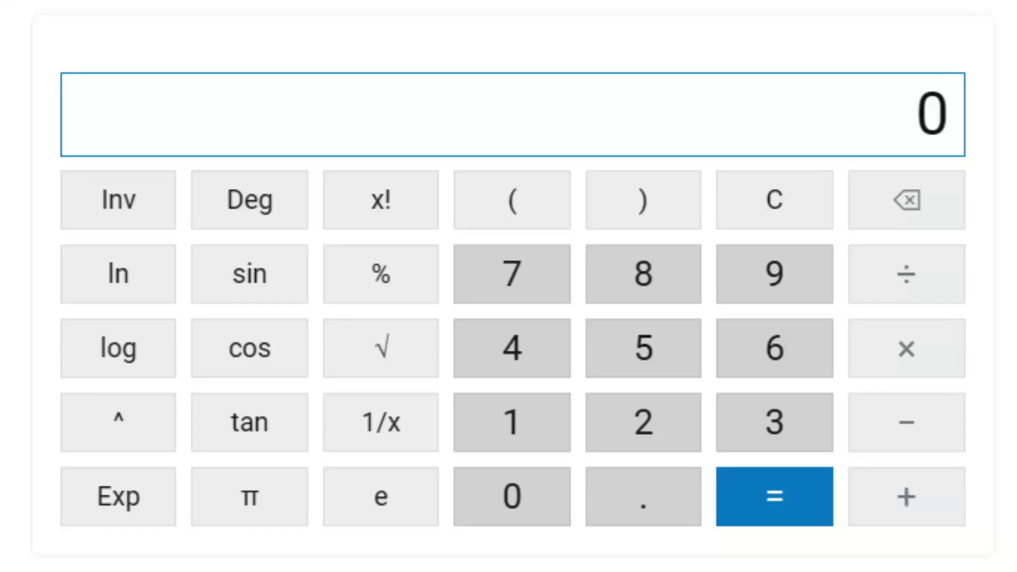
Compute 5^8 = 390625 on the Bing calculator, then switch to the expression functions reference
click(649, 360)
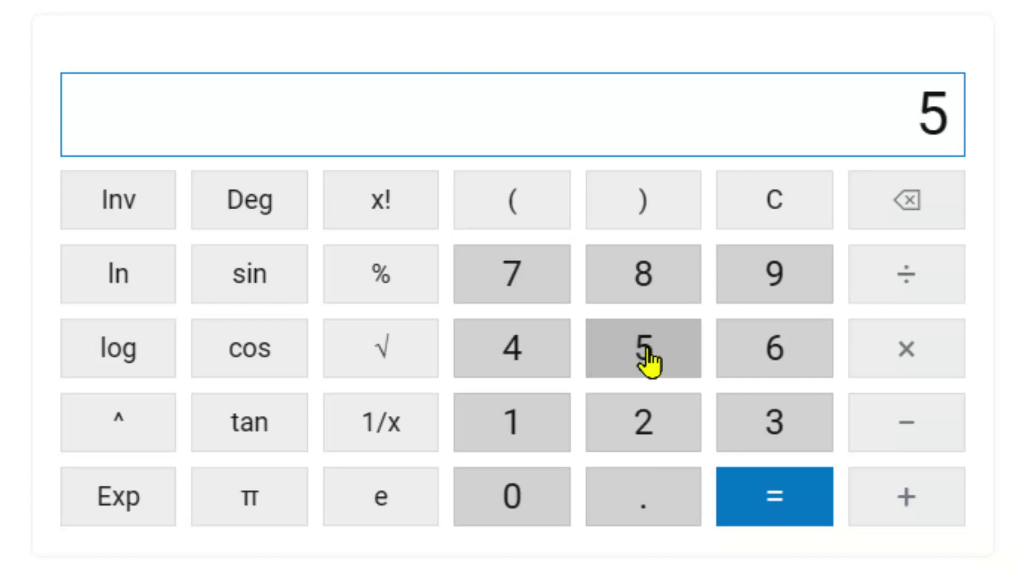
click(145, 443)
click(663, 282)
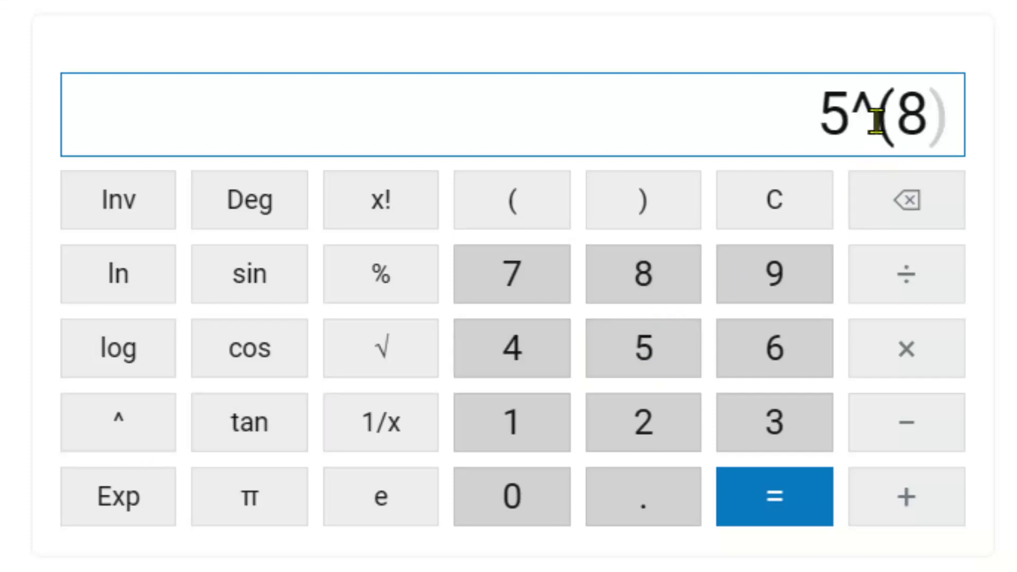
click(803, 502)
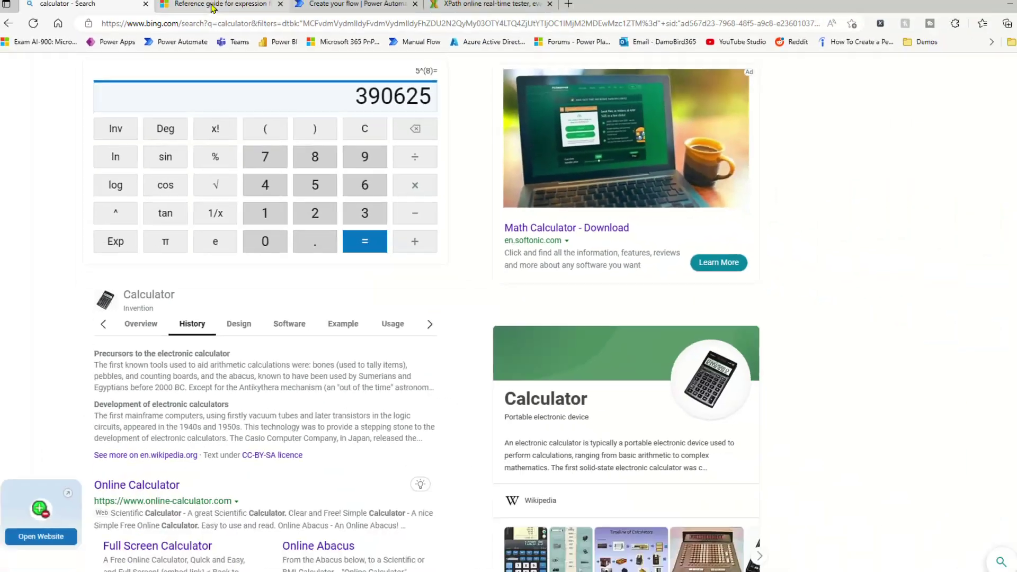
click(205, 9)
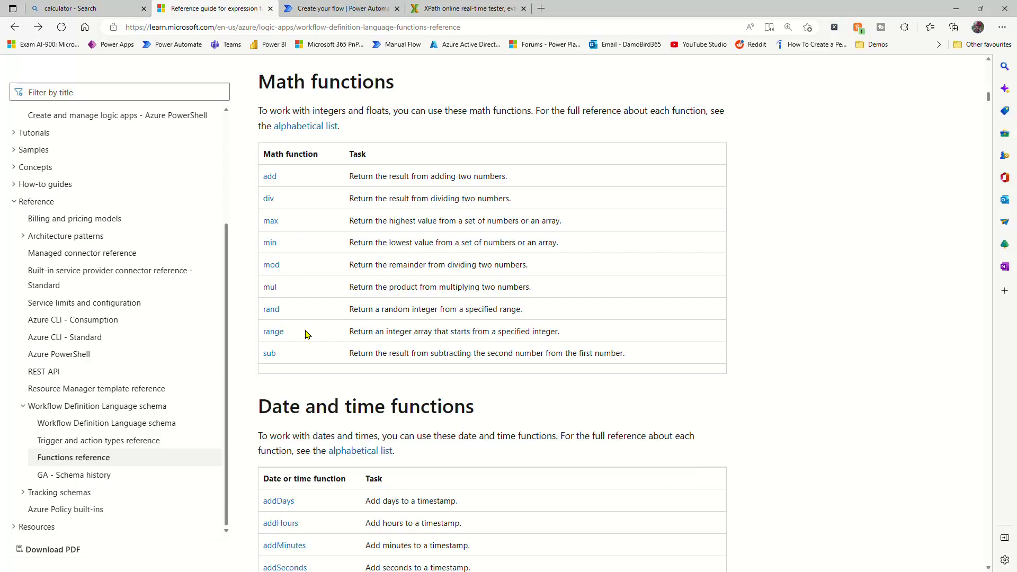
View the mul function's documentation in the Math functions table, then go to the XPath tester
click(270, 289)
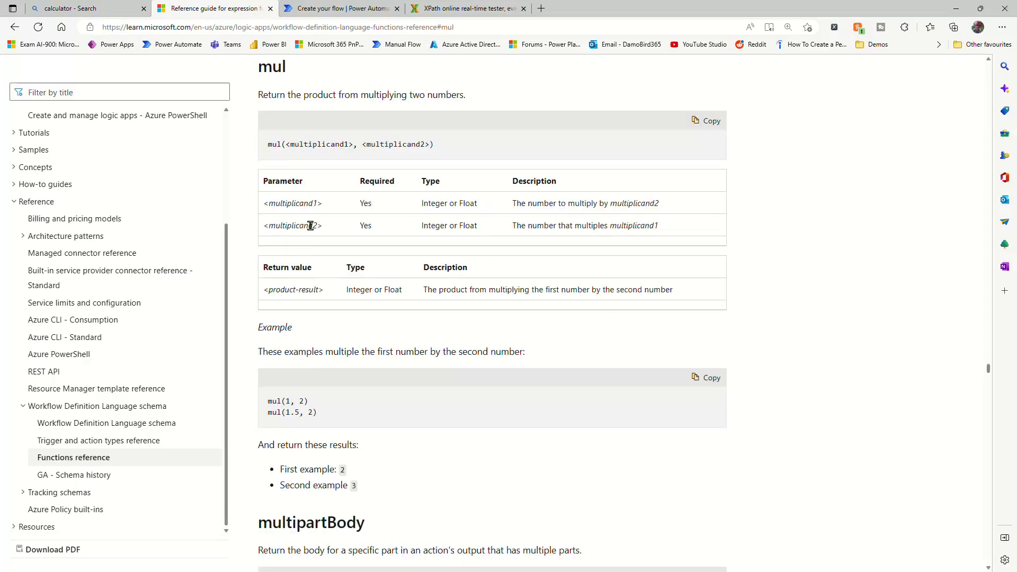
click(436, 9)
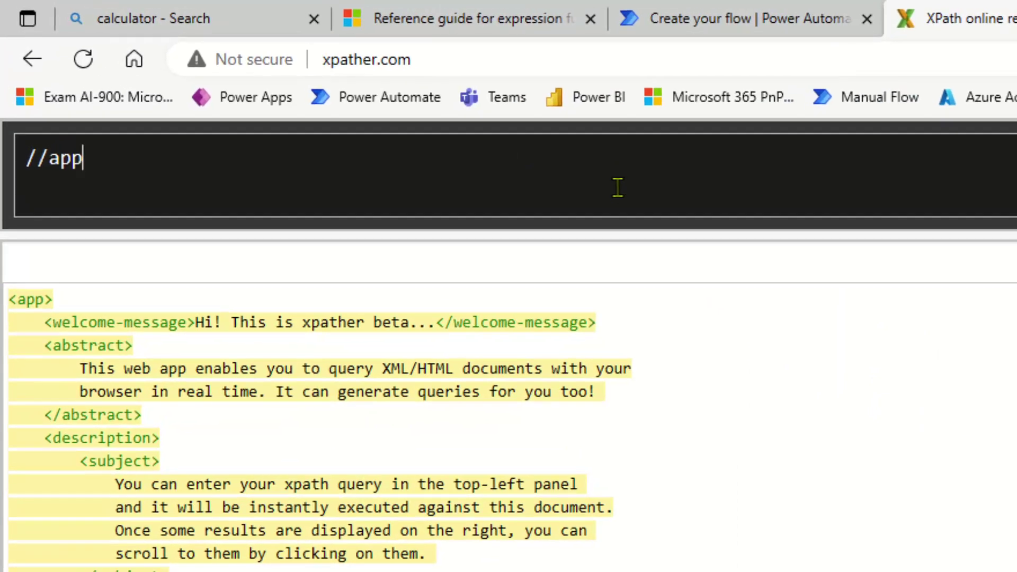
Evaluate 5*5*5*5*5*5*5*5 in xpather.com, confirming 390625, and return to the flow
drag(545, 180, 6, 180)
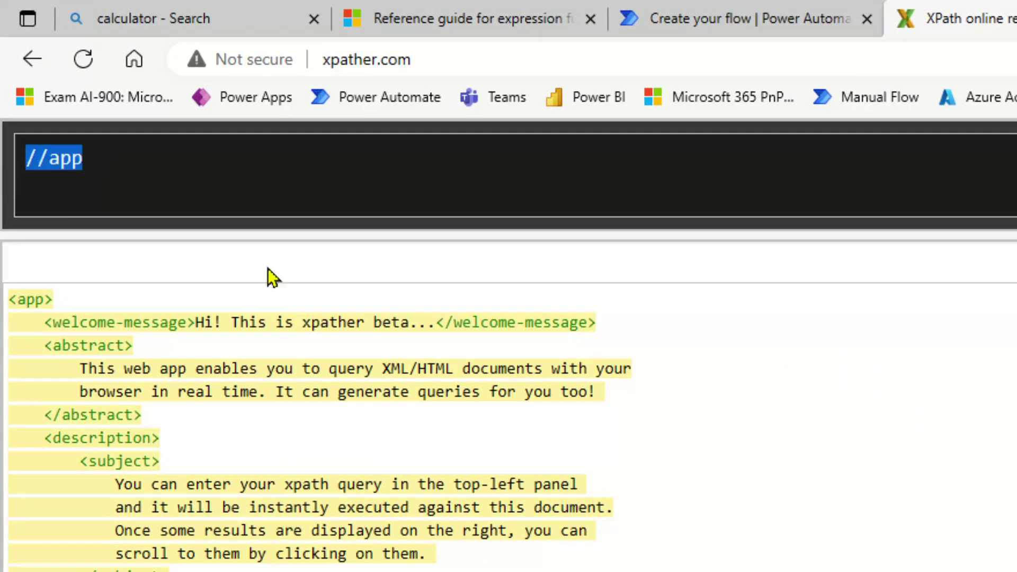
text(5*5*5)
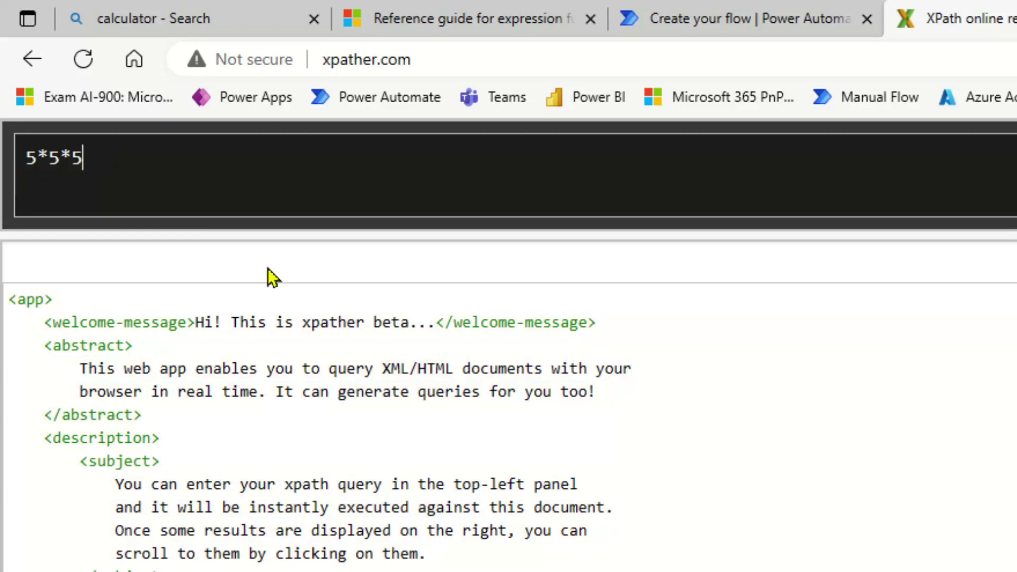
text(*5*5*5*5)
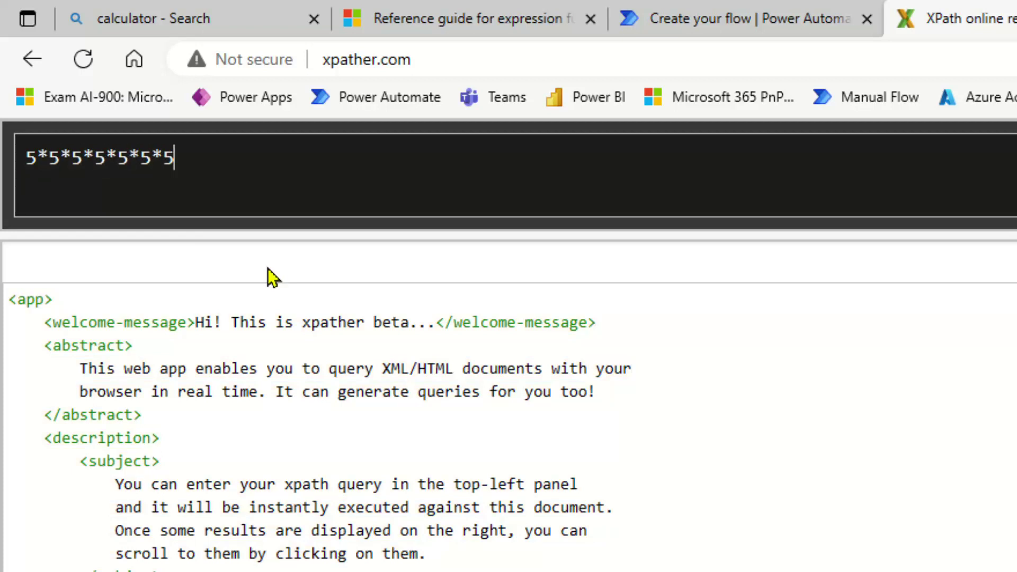
text(5)
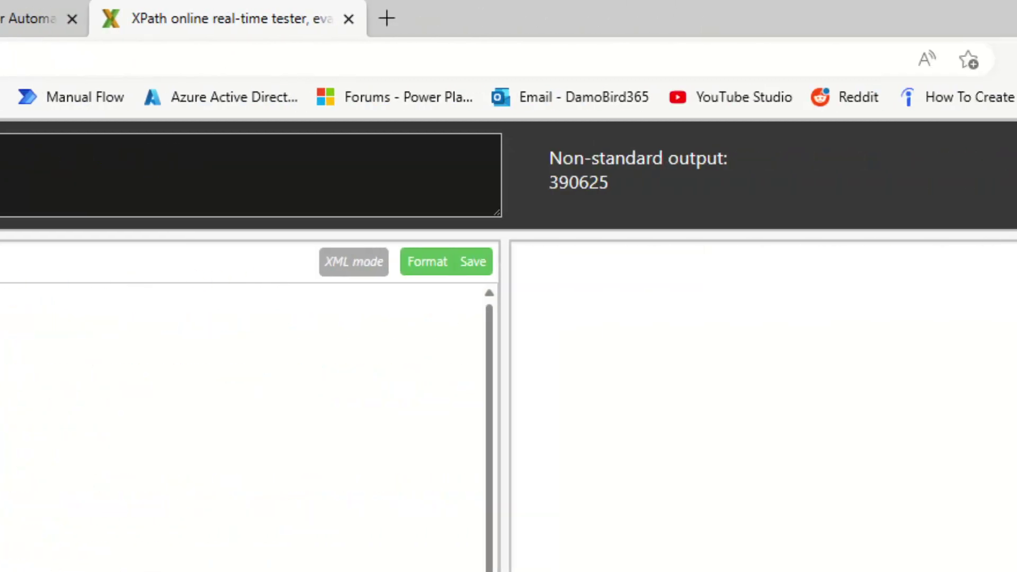
drag(454, 182, 370, 184)
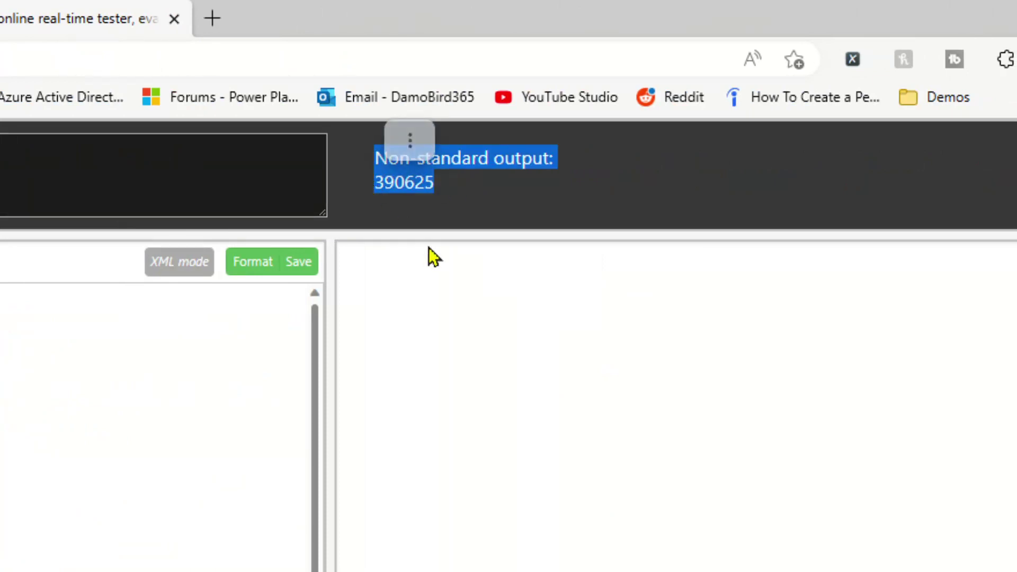
click(243, 16)
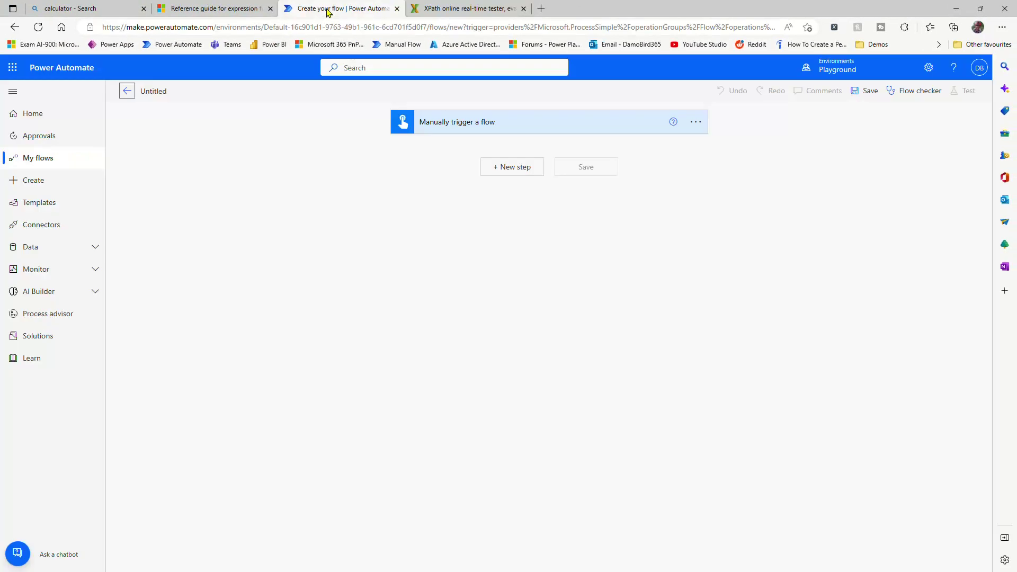
Add a Compose action right after the manual trigger
click(512, 169)
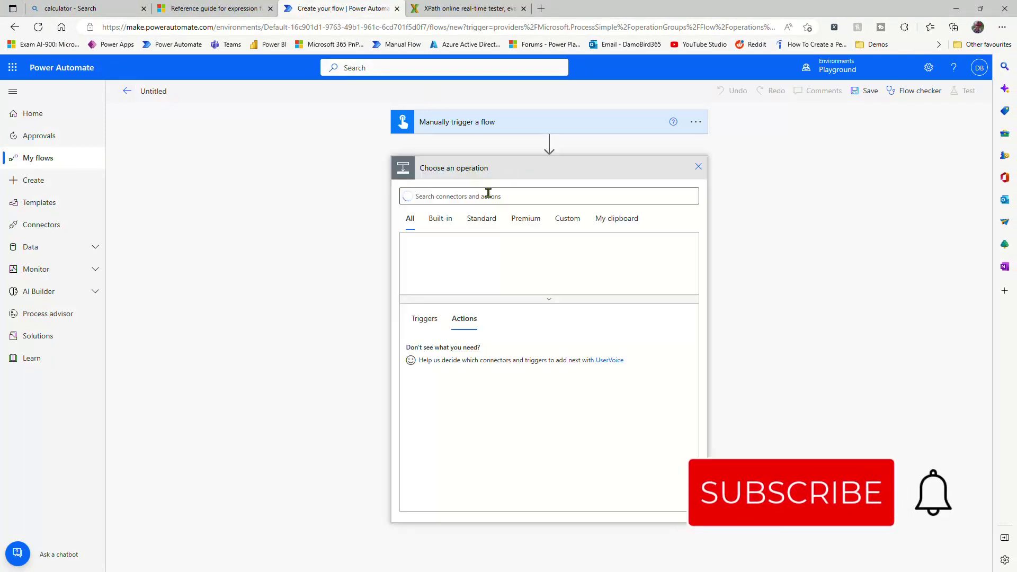
text(compose)
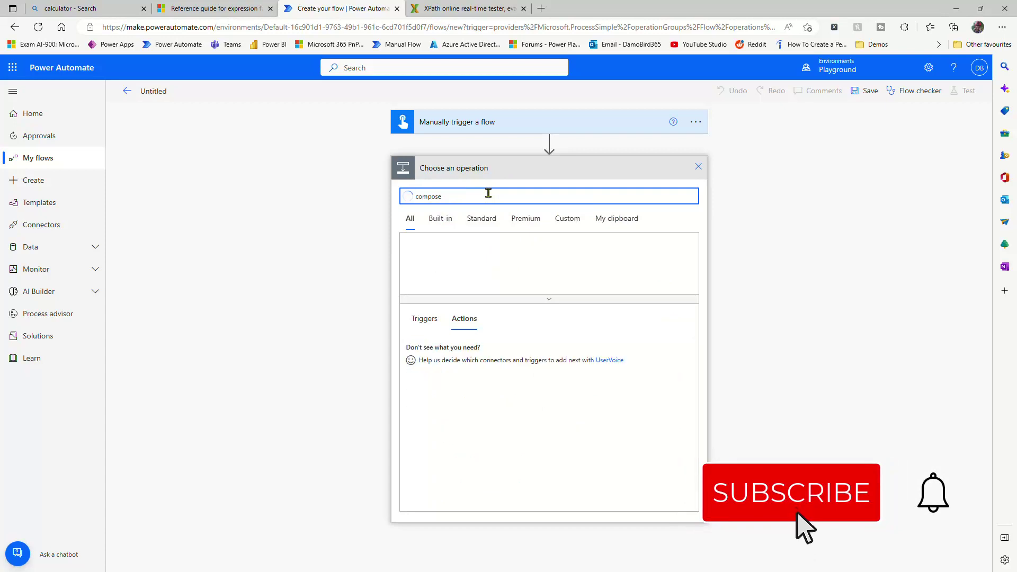
click(454, 349)
Rename the Compose step ComposeRootXML and set its inputs to <root></root>
click(695, 168)
click(741, 186)
click(546, 167)
text(RootXML)
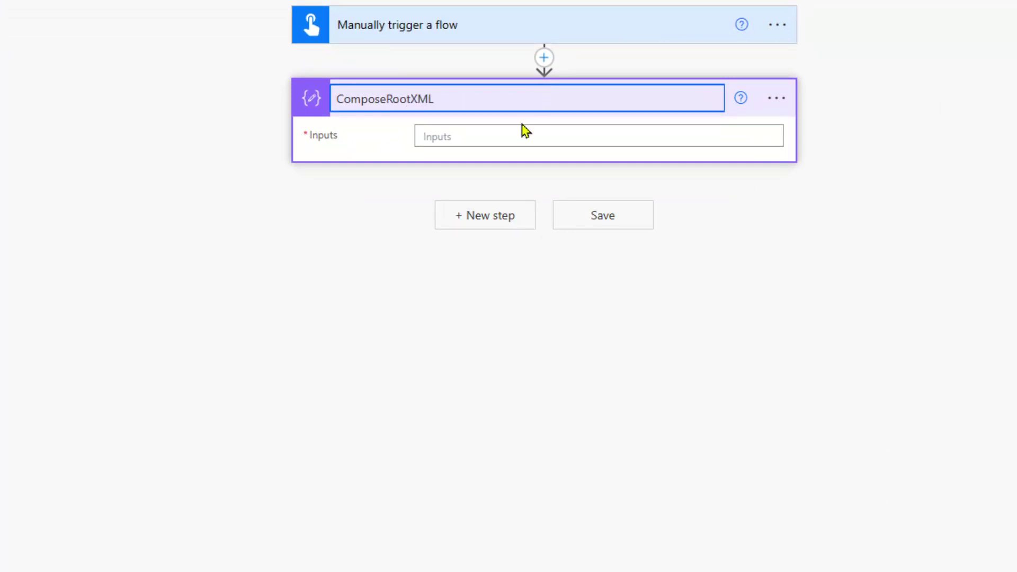
click(513, 136)
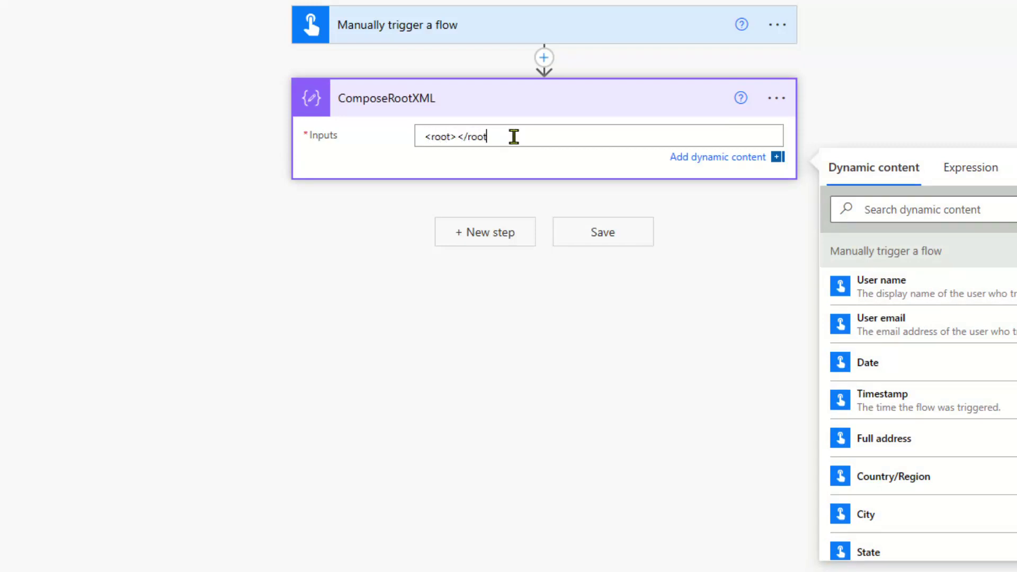
click(472, 232)
text(Compose)
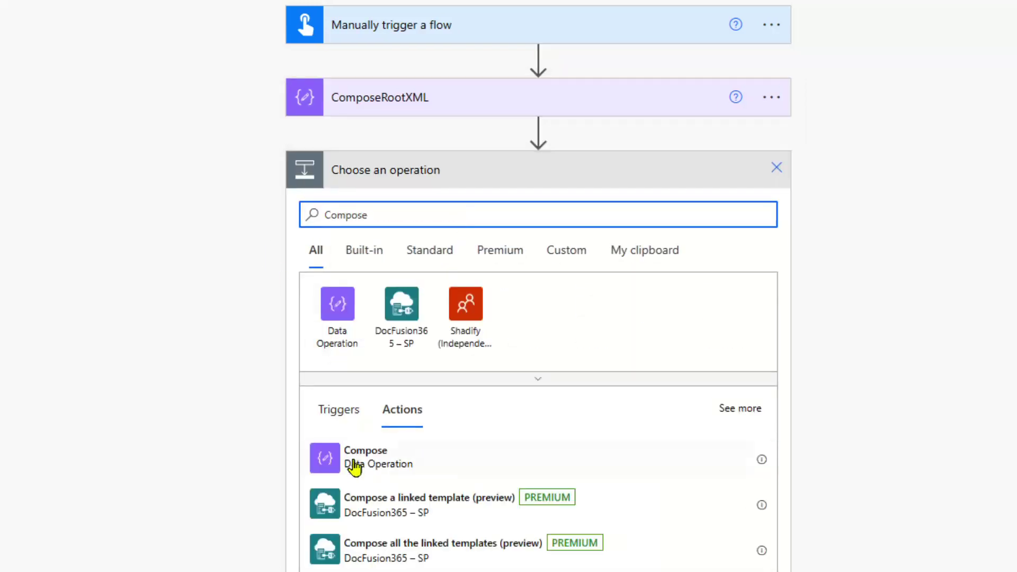
Add two more Compose actions below ComposeRootXML
click(352, 459)
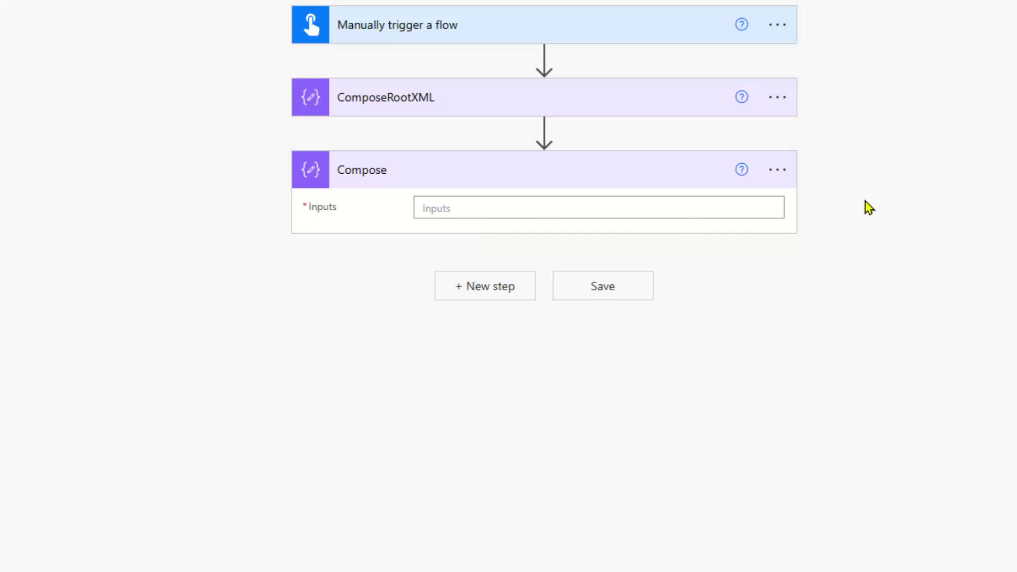
click(502, 290)
text(Compose)
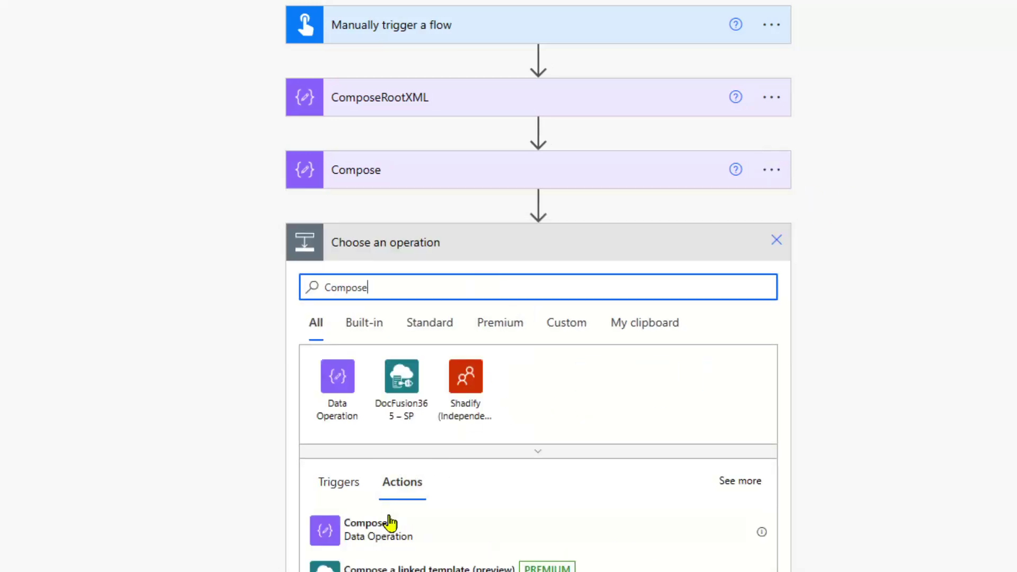
click(388, 521)
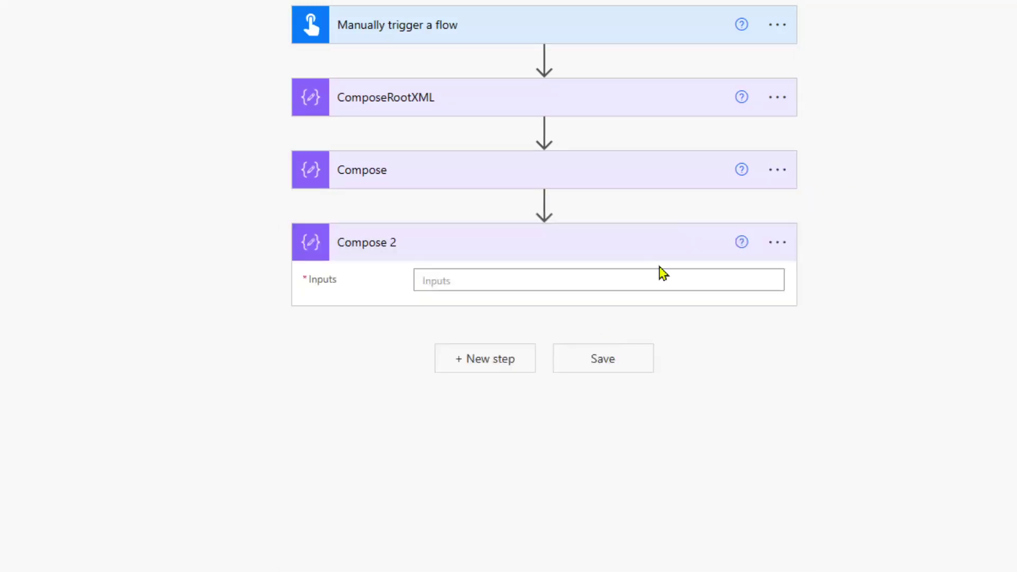
Rename the two Compose steps ComposeNumber and ComposePower
click(784, 169)
click(842, 206)
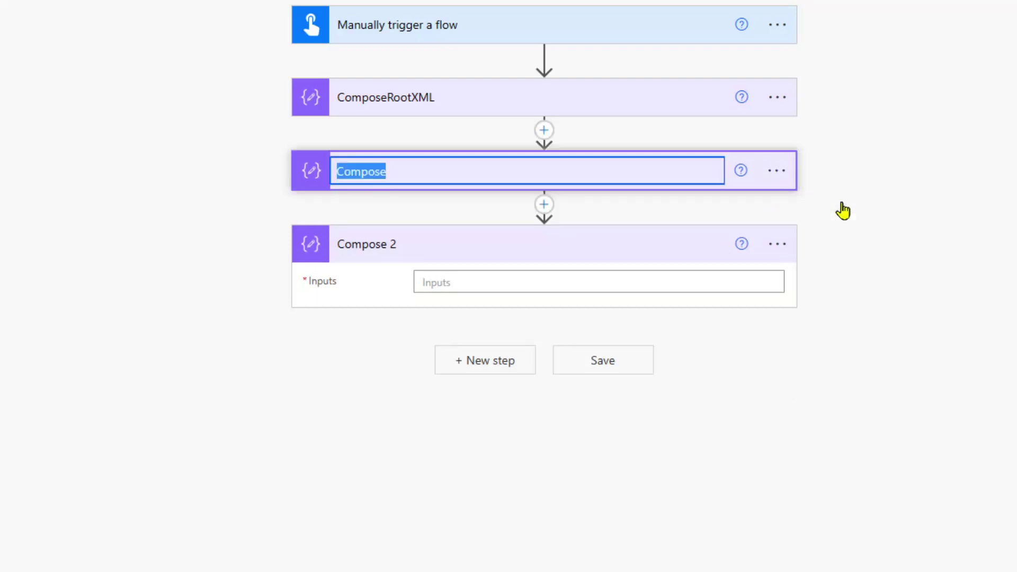
click(416, 169)
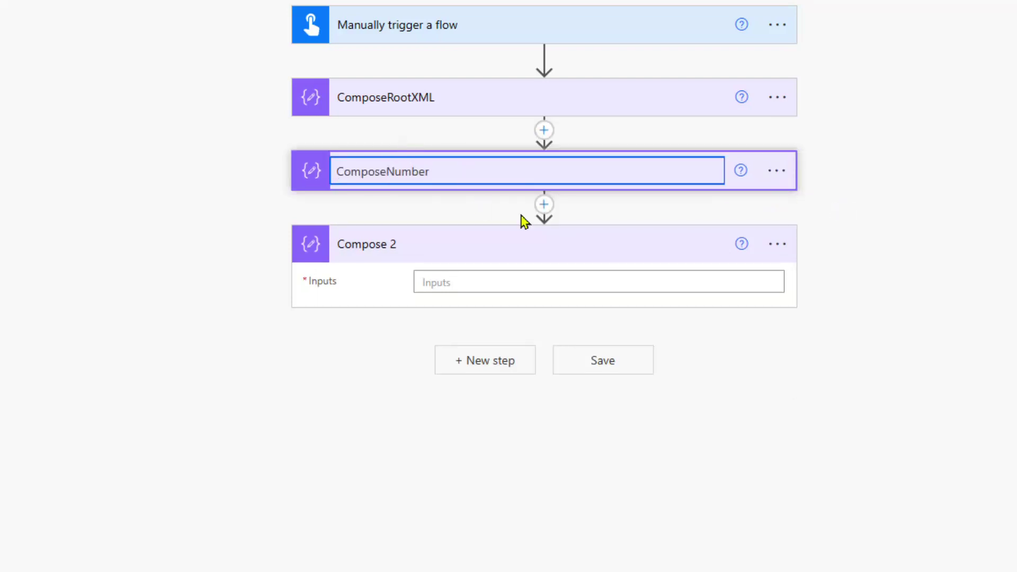
click(777, 243)
click(848, 271)
click(583, 248)
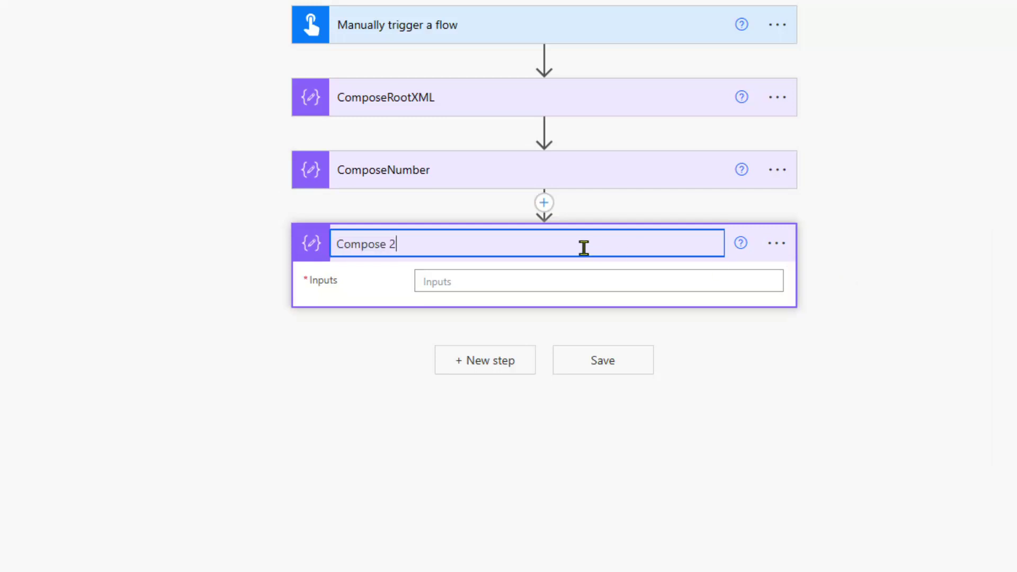
text(Power)
click(421, 175)
Set ComposeNumber's input to 5 and ComposePower's input to 8
click(464, 212)
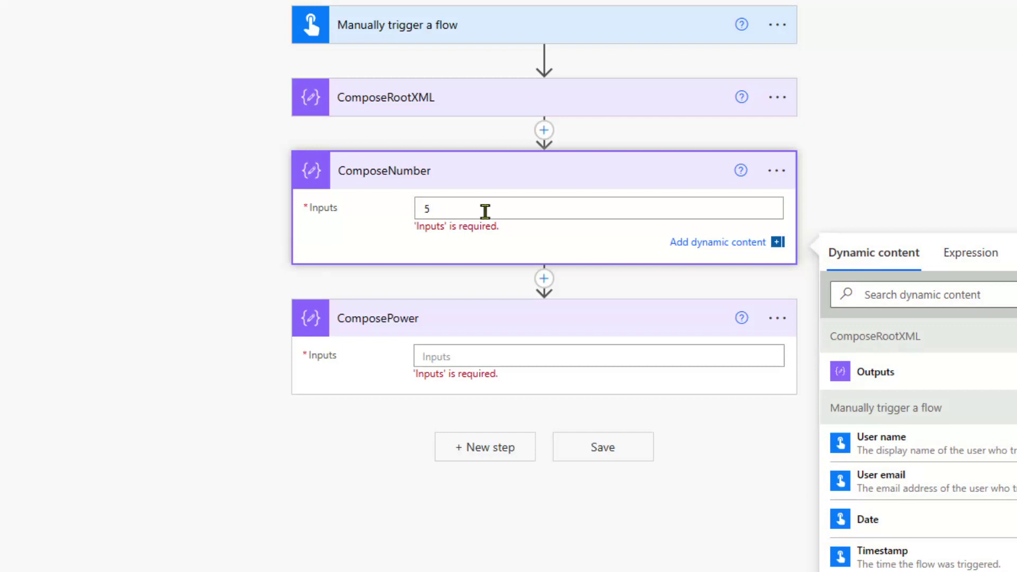
click(451, 350)
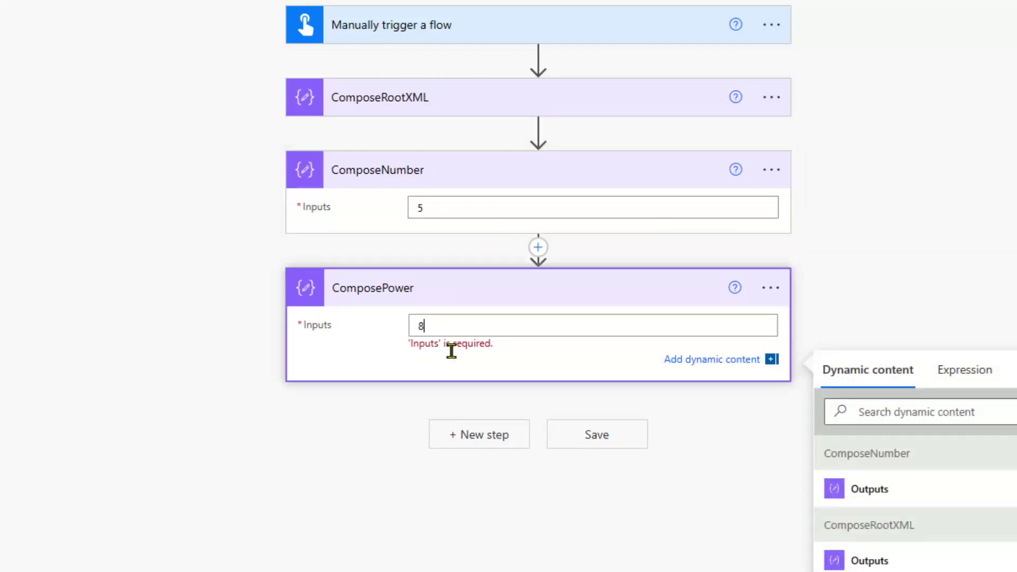
click(437, 536)
click(504, 413)
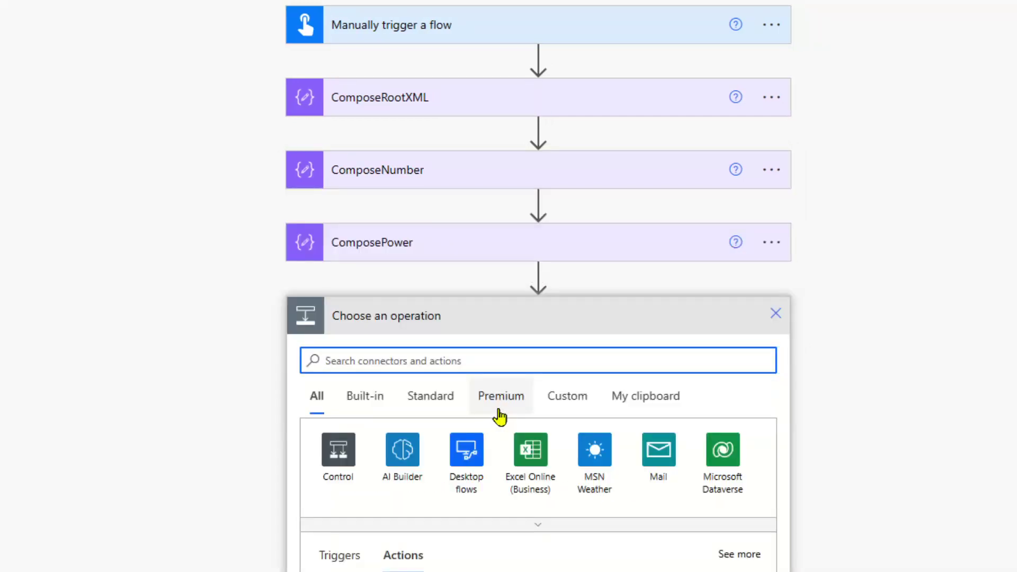
Add a Select data operation and check the ComposeNumber and ComposePower values
text(s)
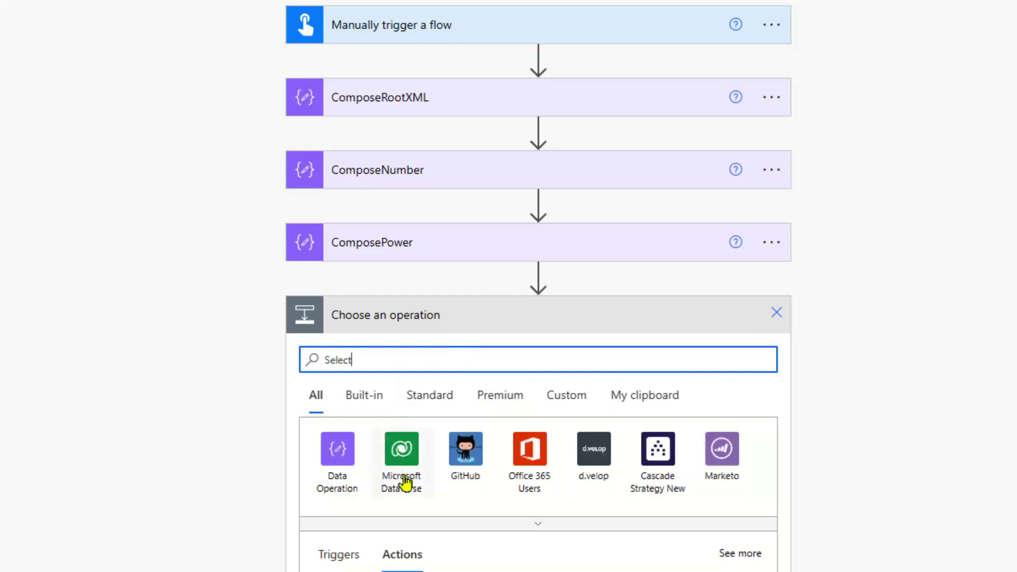
key(Return)
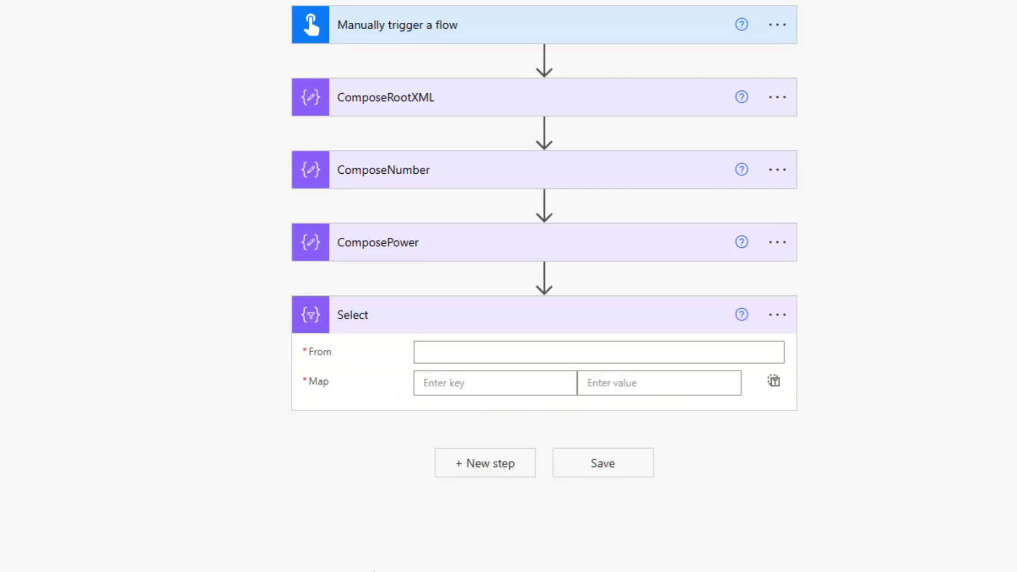
click(400, 182)
click(405, 303)
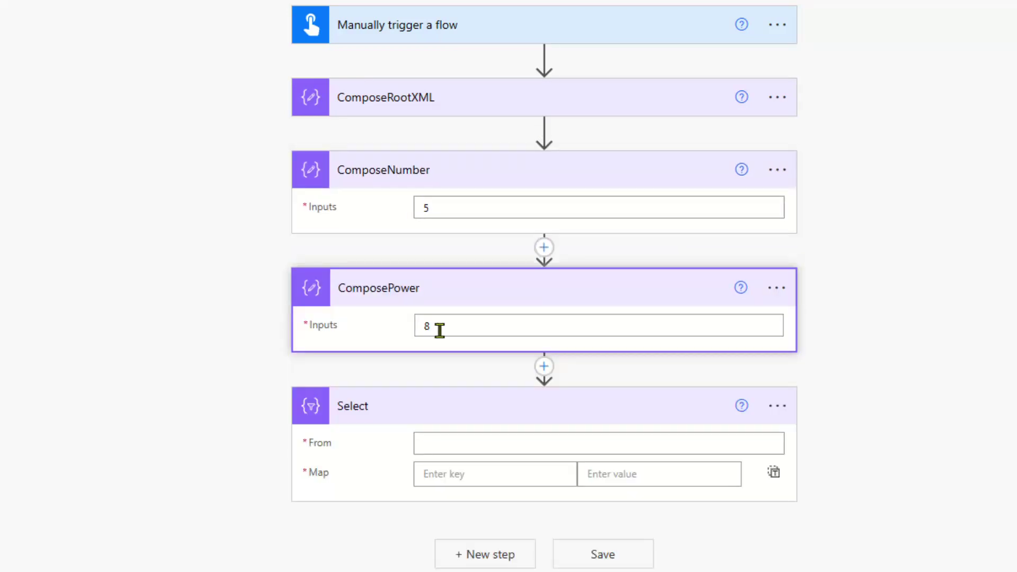
Set Select's From to the expression range(0,outputs('ComposePower'))
click(459, 444)
click(962, 483)
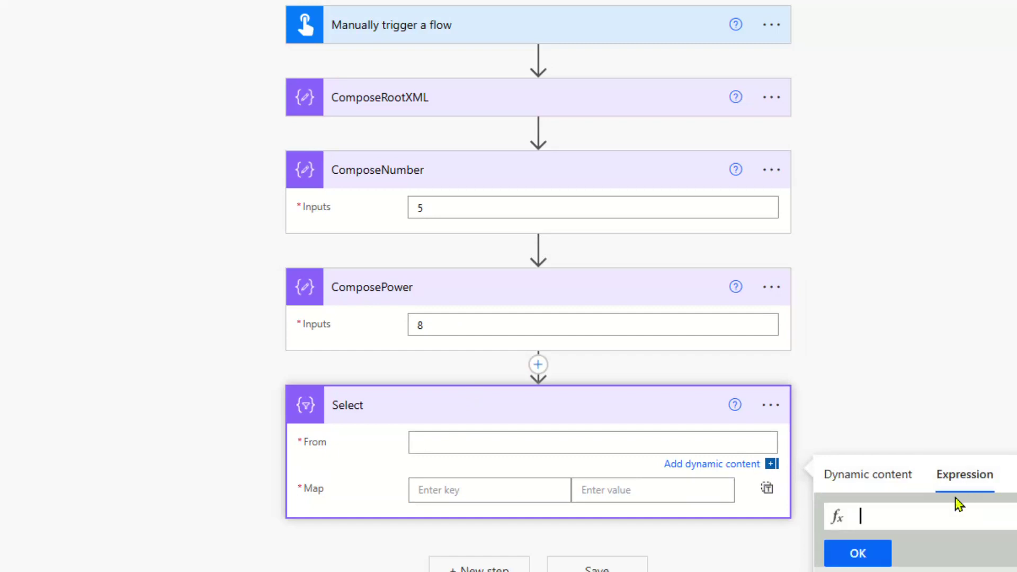
text(range)
text((0)
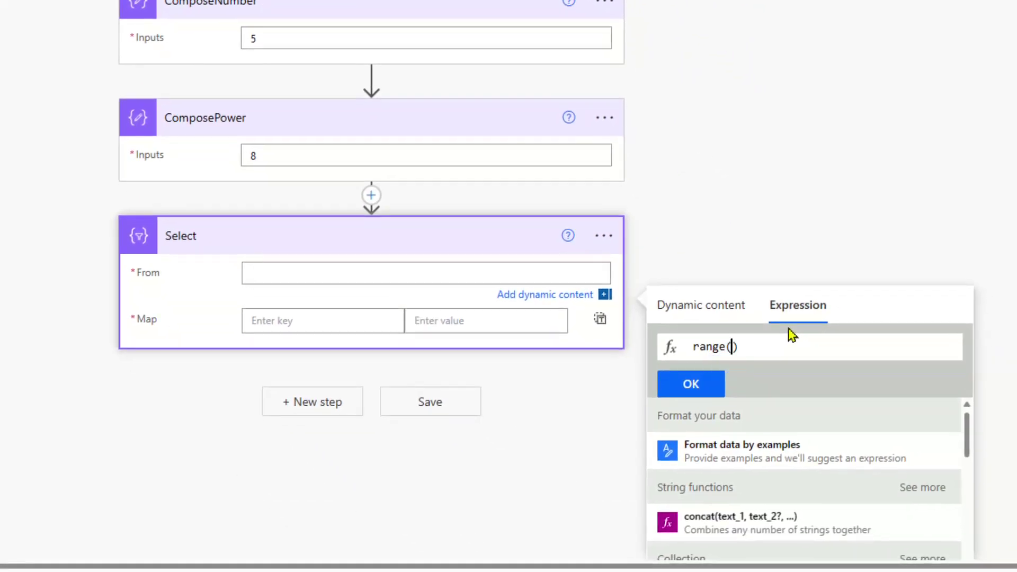
text(,)
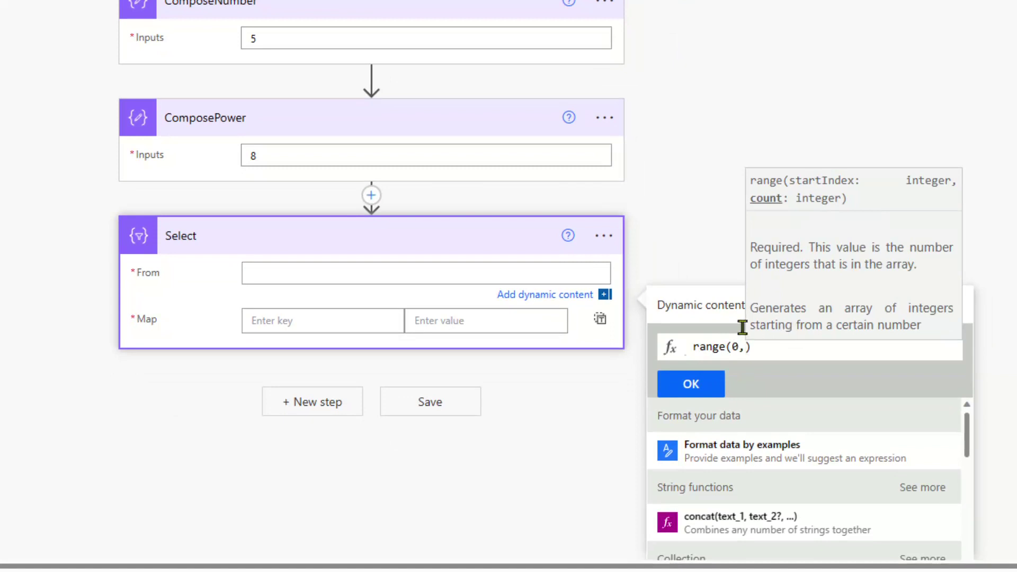
click(717, 310)
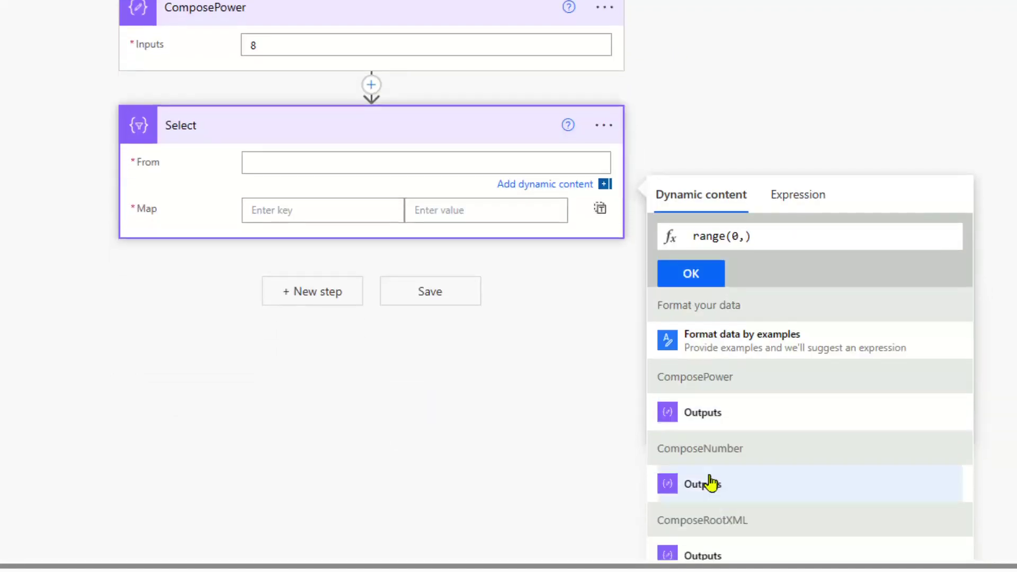
click(705, 414)
text())
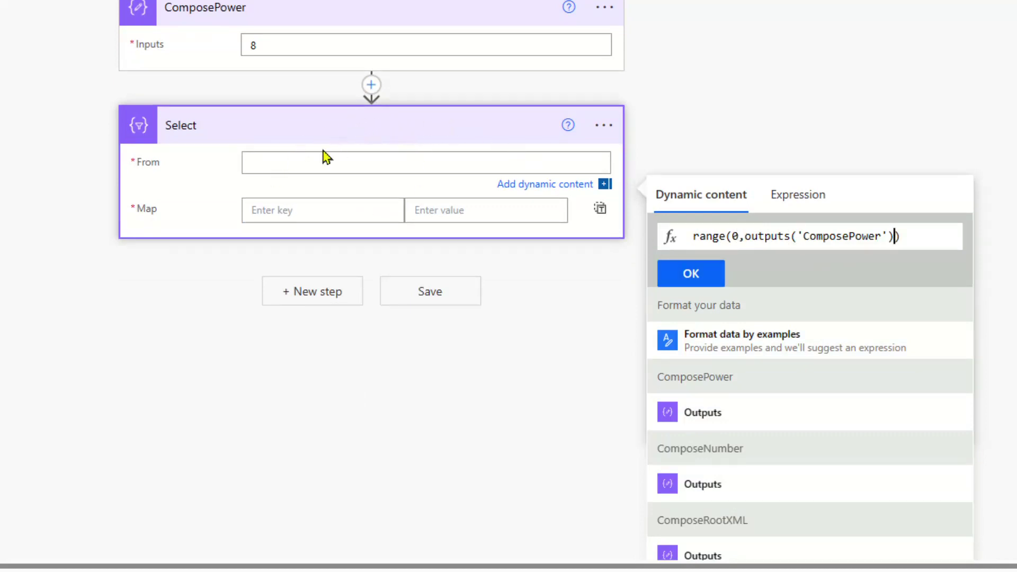
click(706, 279)
Switch Map to text mode and map each item to ComposeNumber's output
click(600, 212)
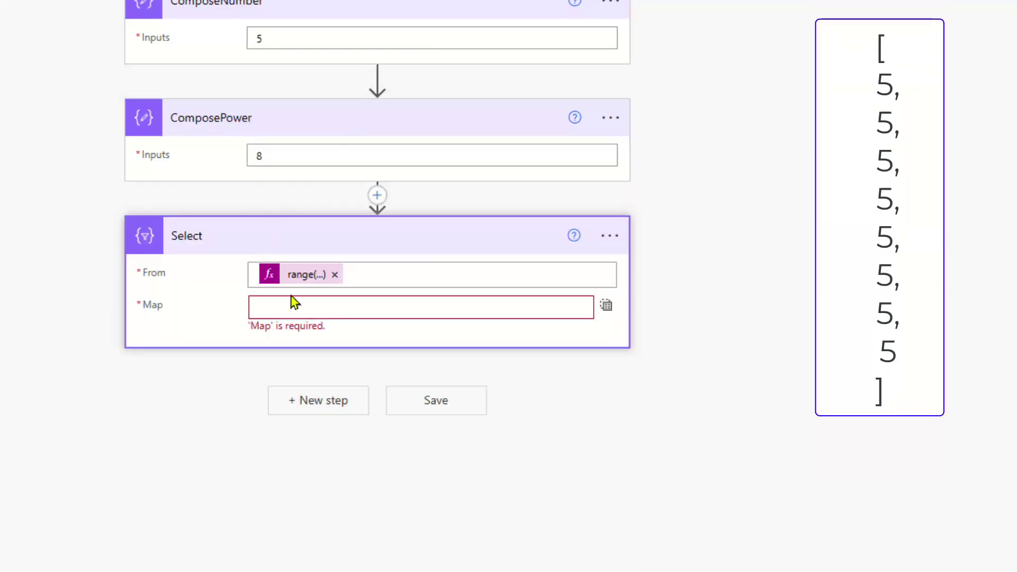
click(293, 304)
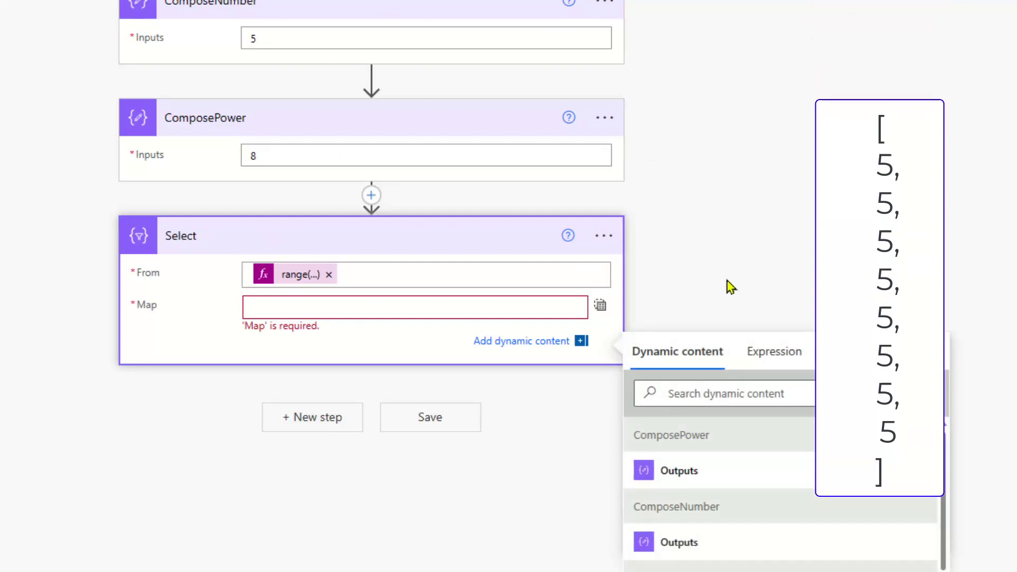
scroll(730, 286, down, 2)
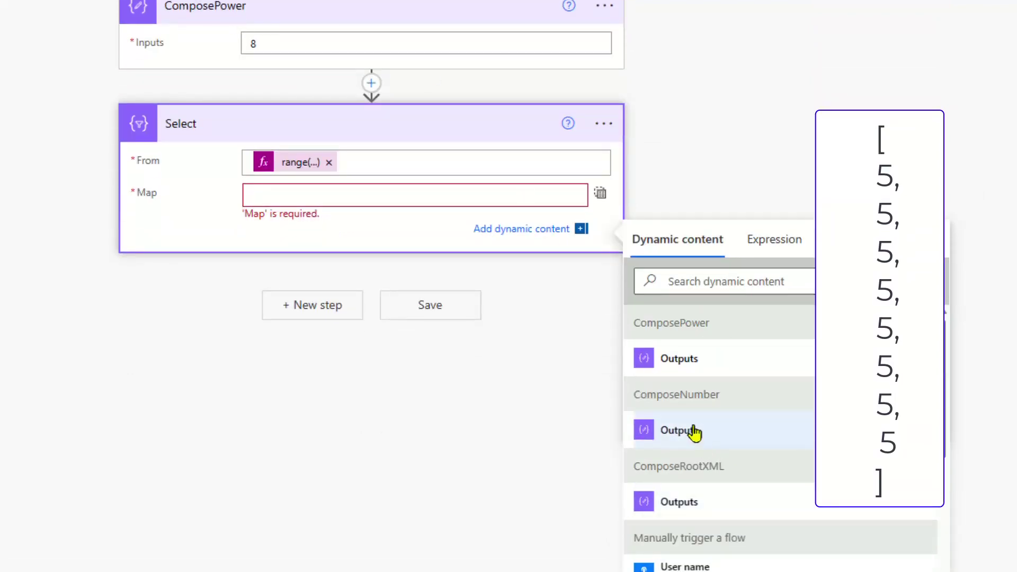
click(692, 430)
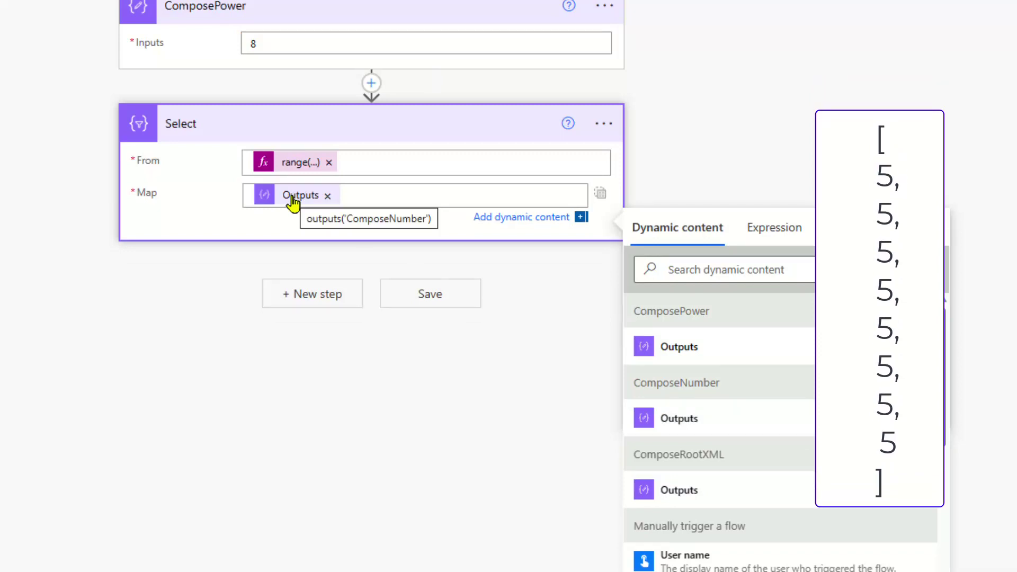
Add a Join step over Select's output using * as the separator
click(313, 299)
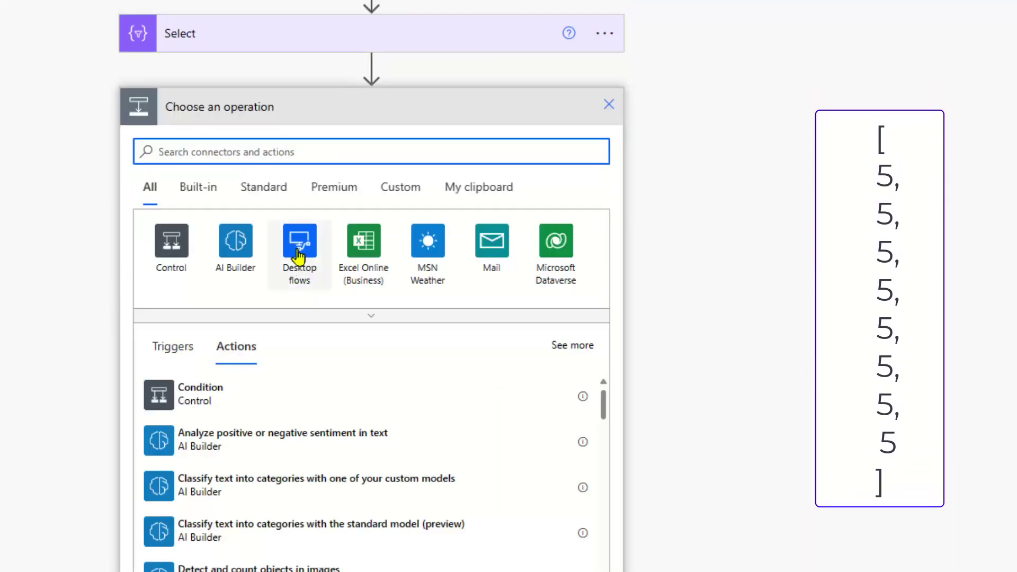
text(Joi)
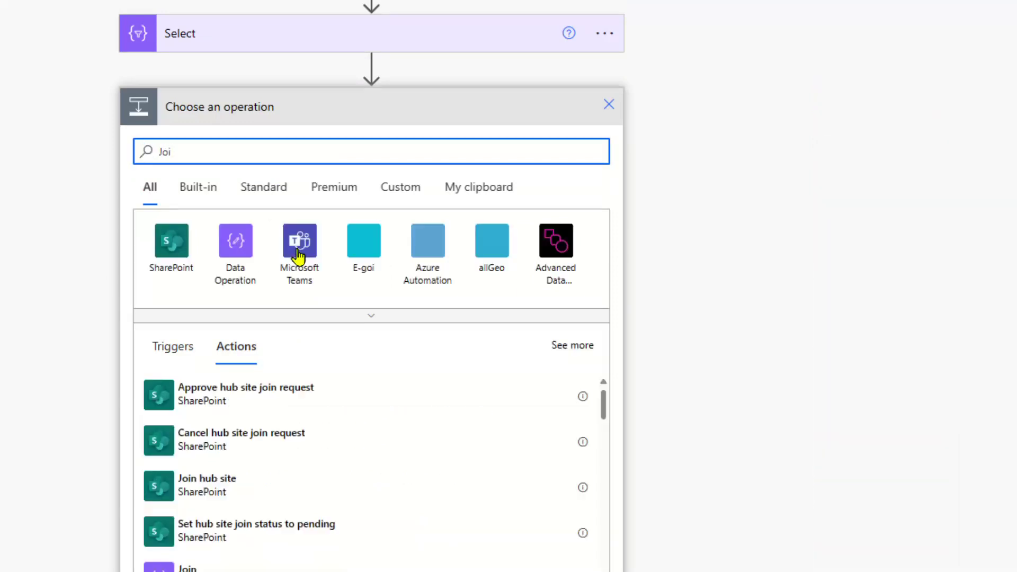
text(n)
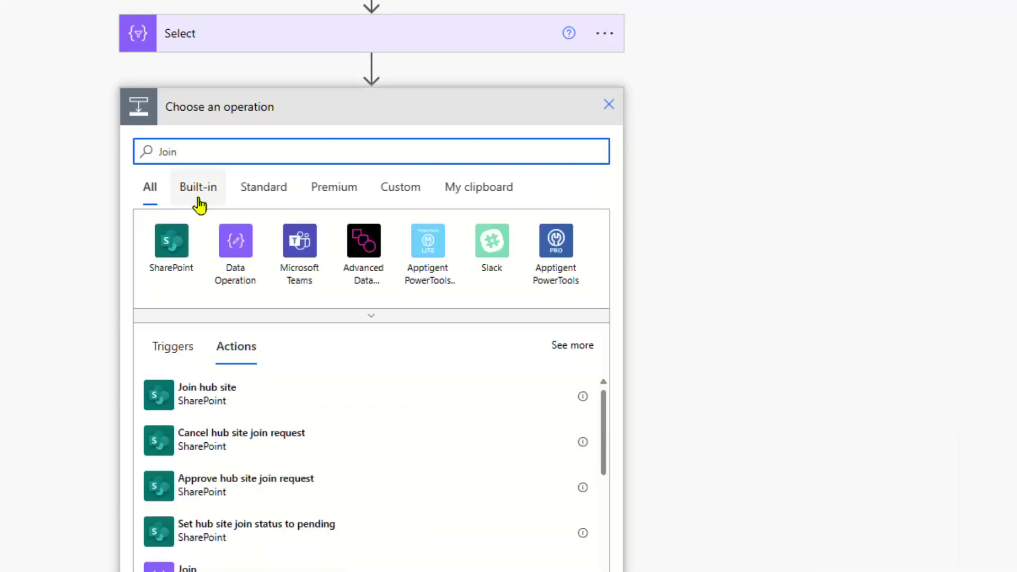
scroll(273, 446, down, 1)
click(217, 484)
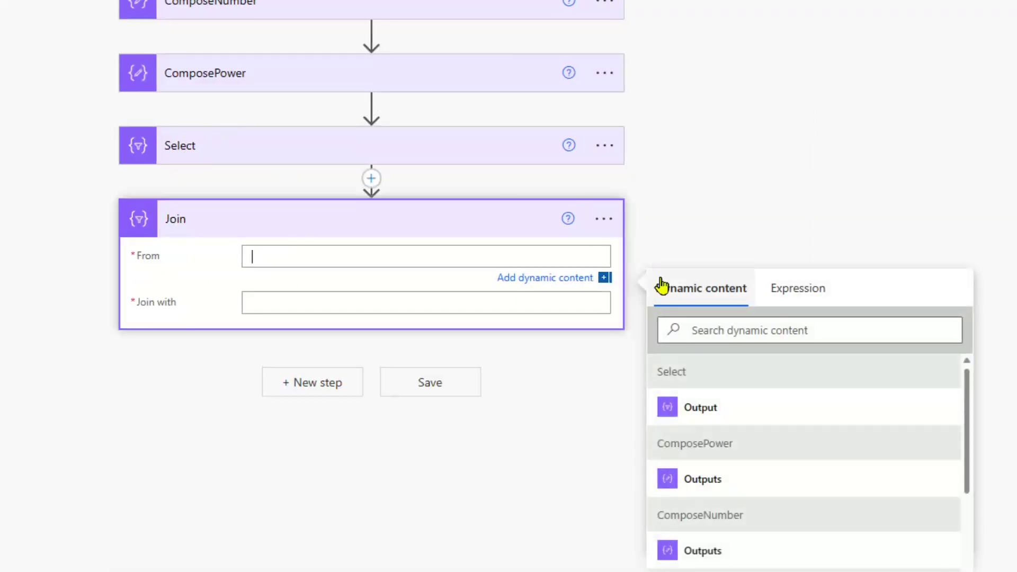
click(724, 417)
click(291, 306)
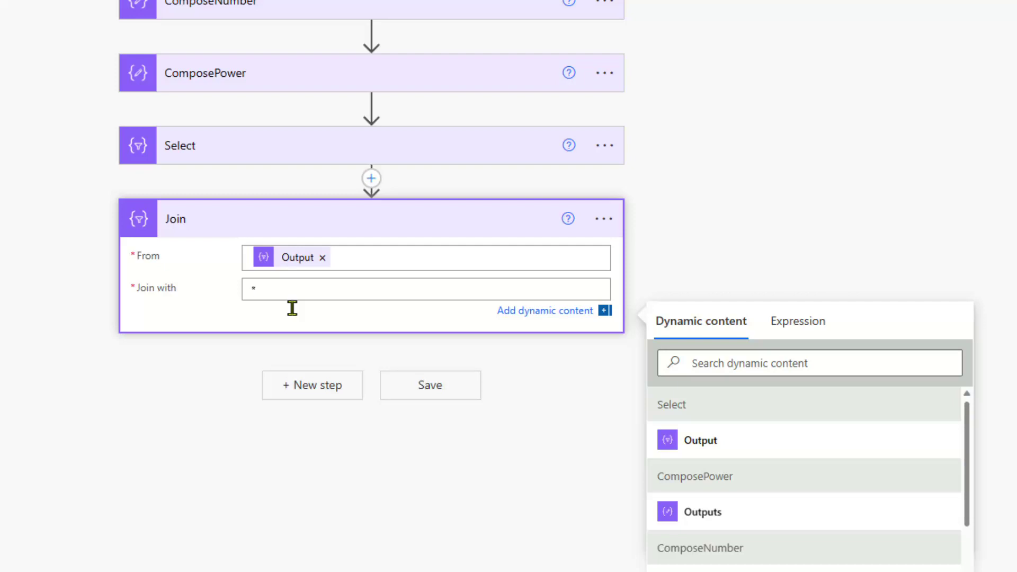
Compare against the XPath tester's multiplication string and review the Select and ComposeNumber steps
click(444, 11)
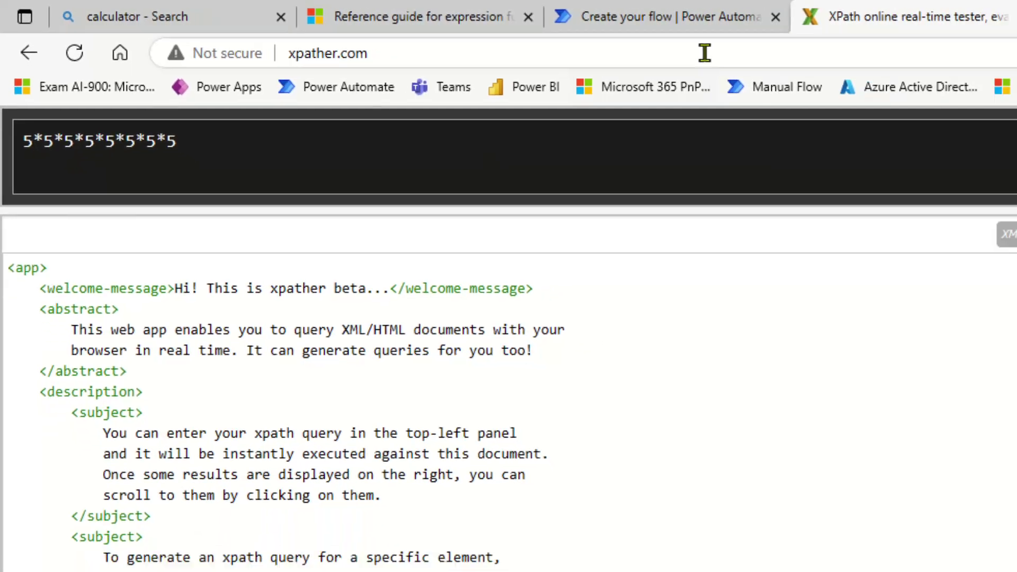
click(768, 18)
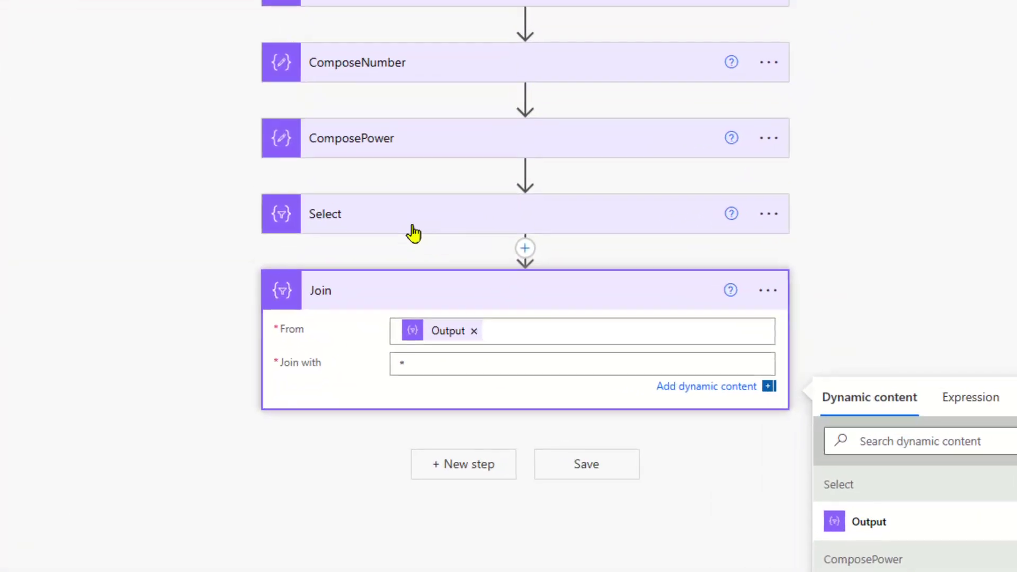
click(413, 227)
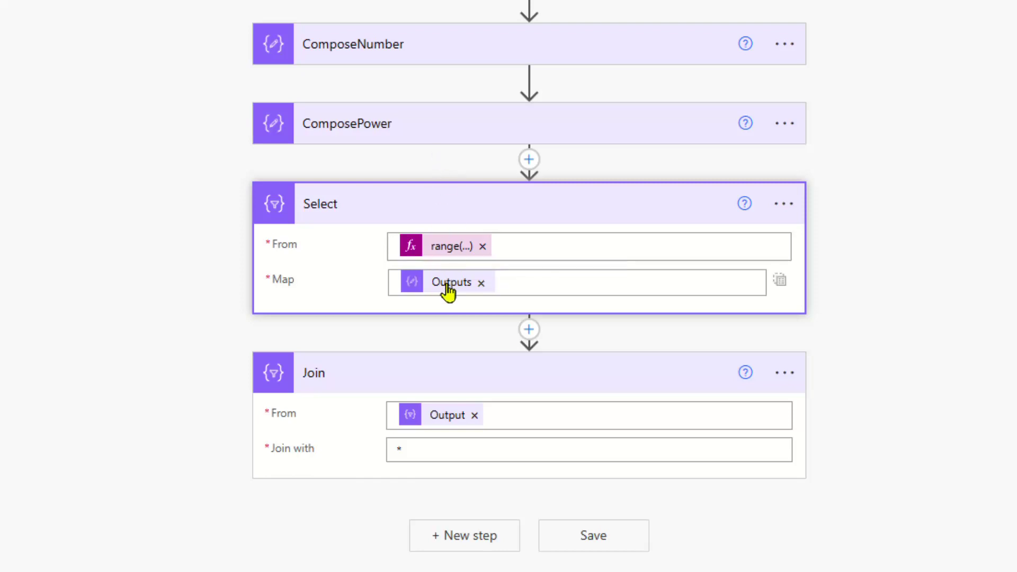
click(399, 45)
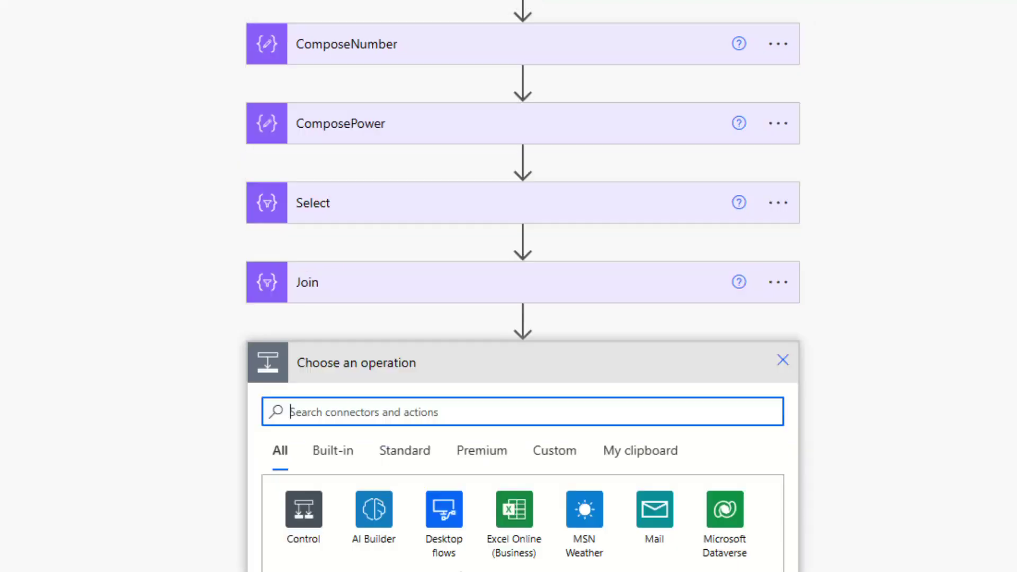
Add a Compose action after the Join step
text(Compose)
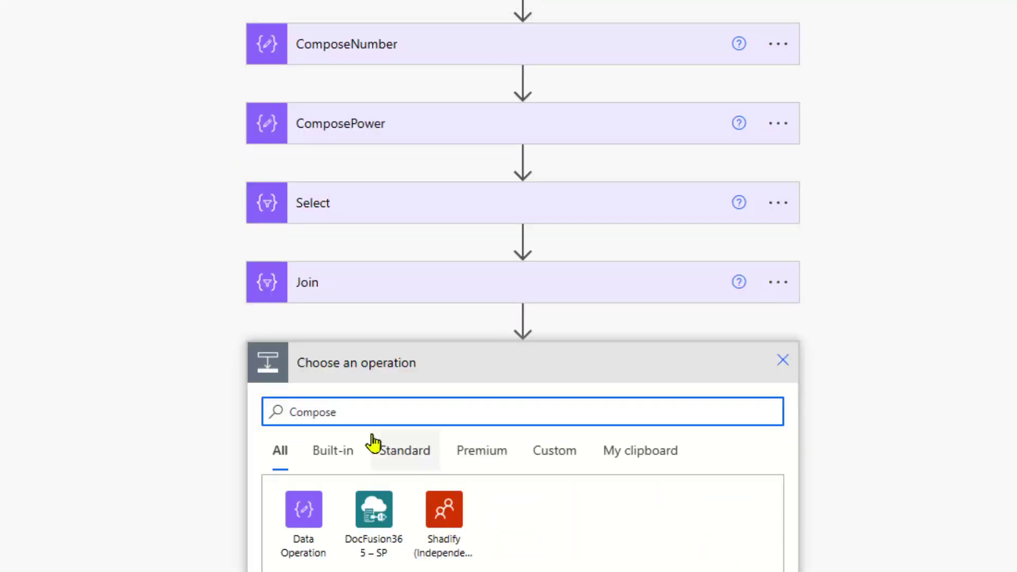
scroll(336, 510, down, 5)
click(343, 432)
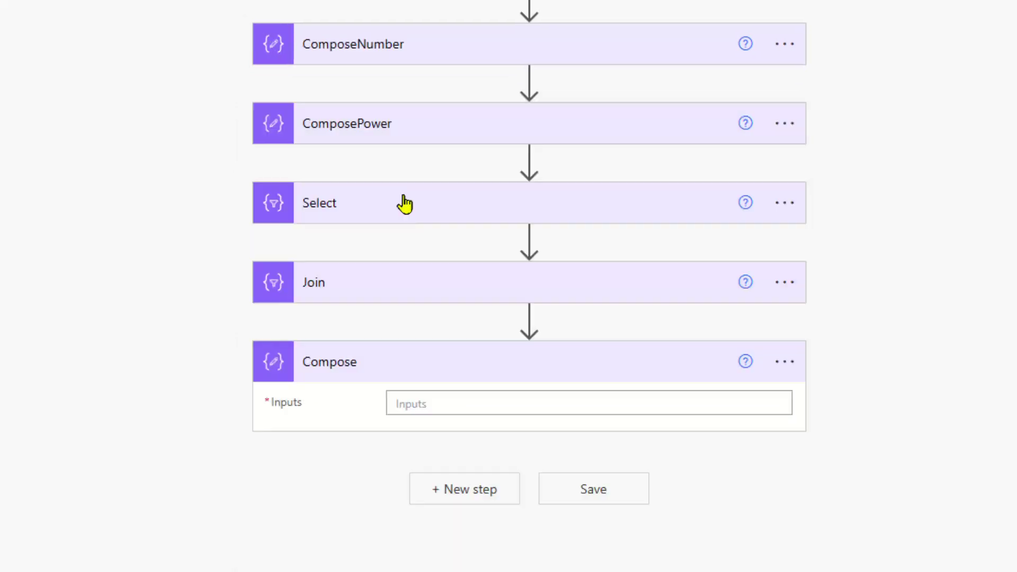
Set its input to the expression xpath(xml(outputs('ComposeRootXML')),body('Join'))
click(427, 404)
click(992, 450)
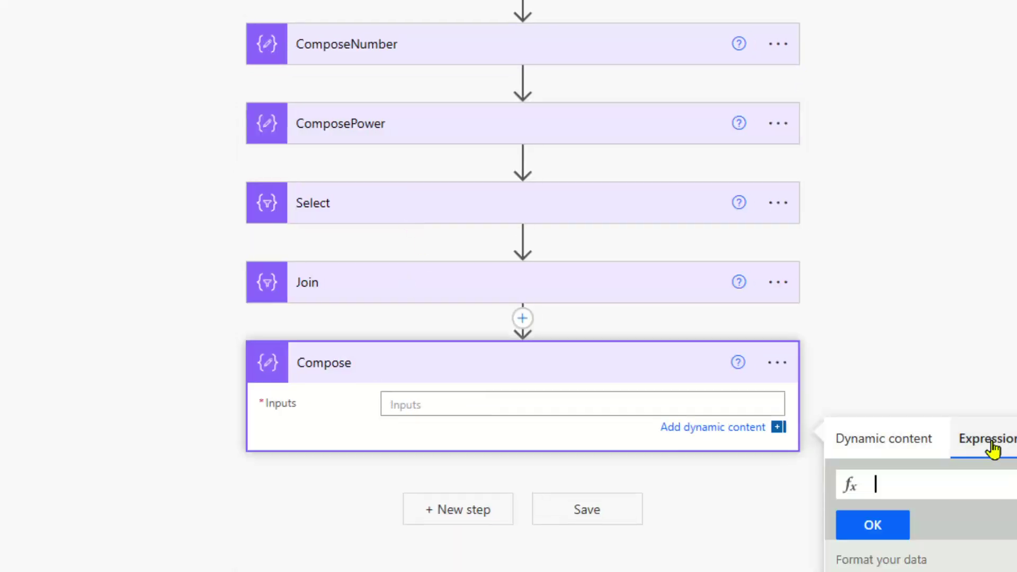
text(xpath)
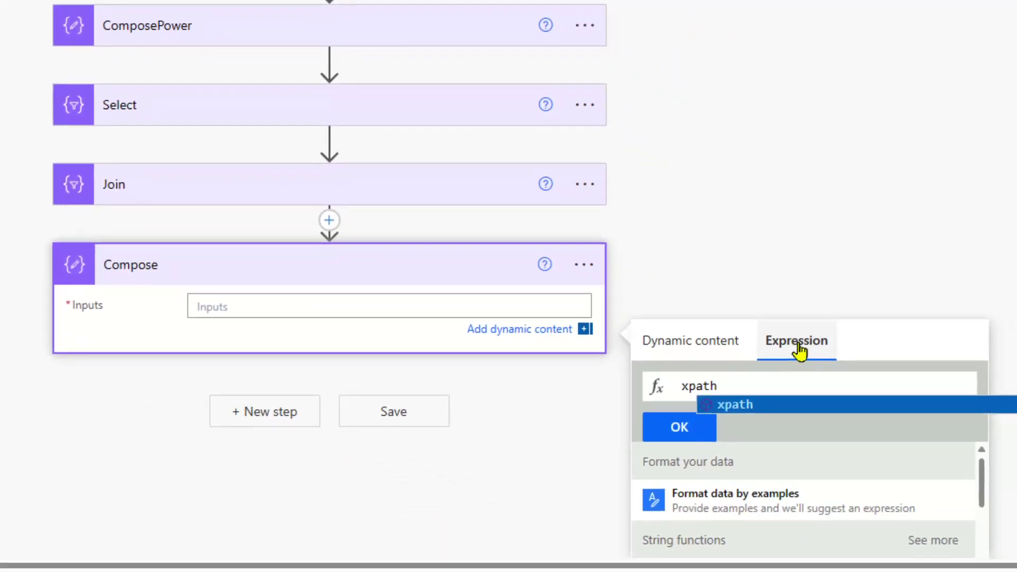
text(()
text(xml()
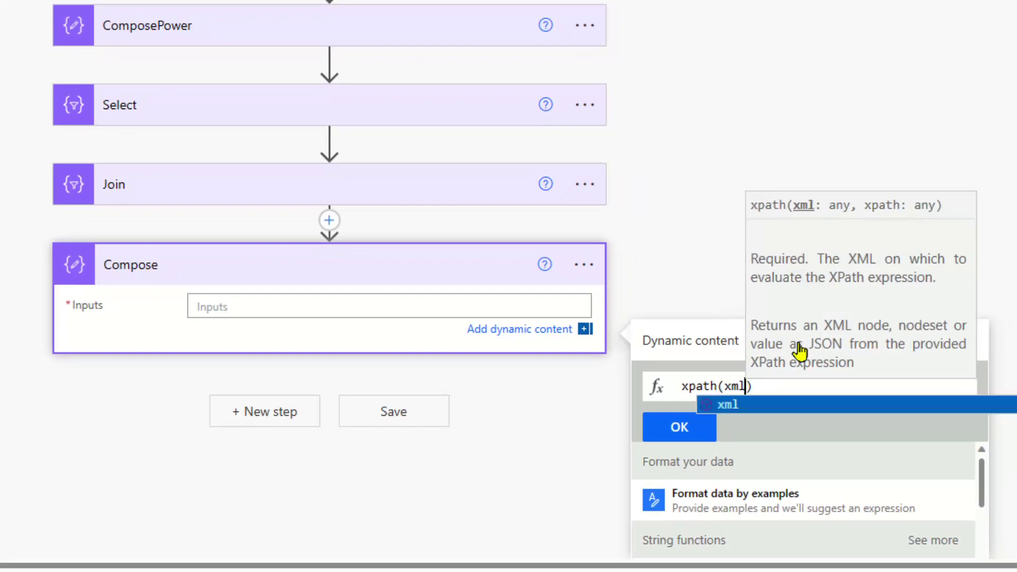
click(688, 347)
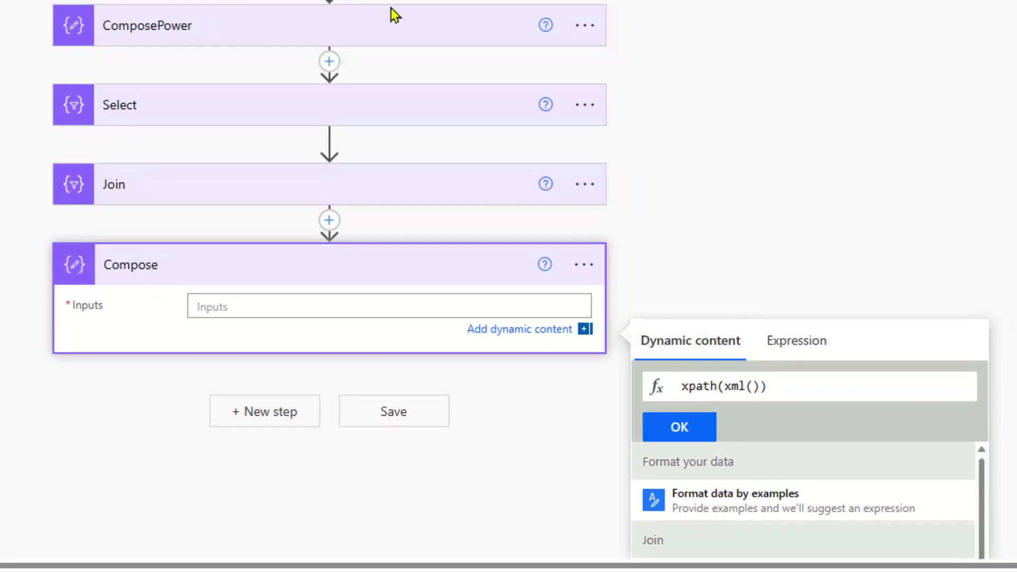
scroll(799, 363, down, 5)
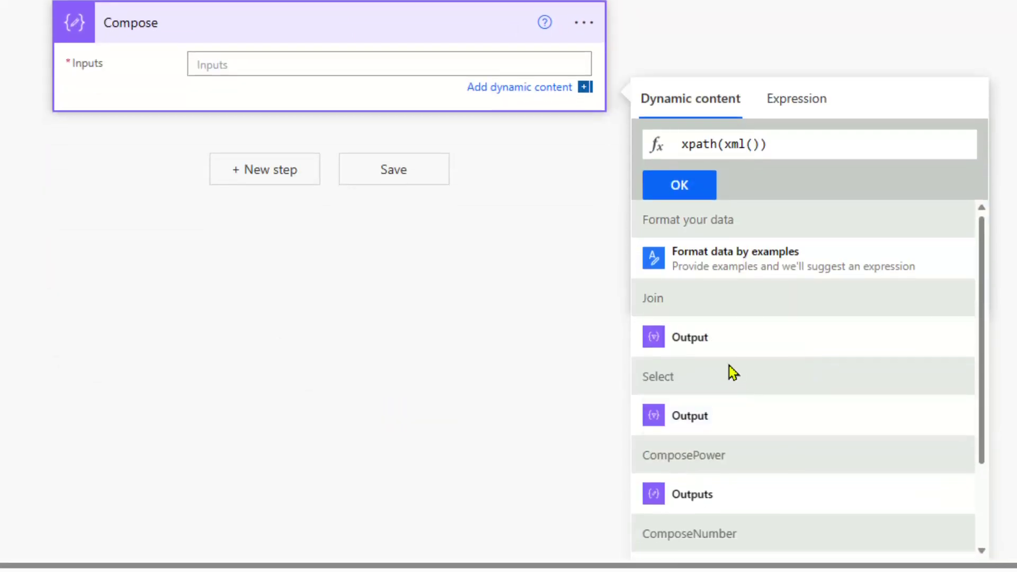
scroll(736, 398, down, 2)
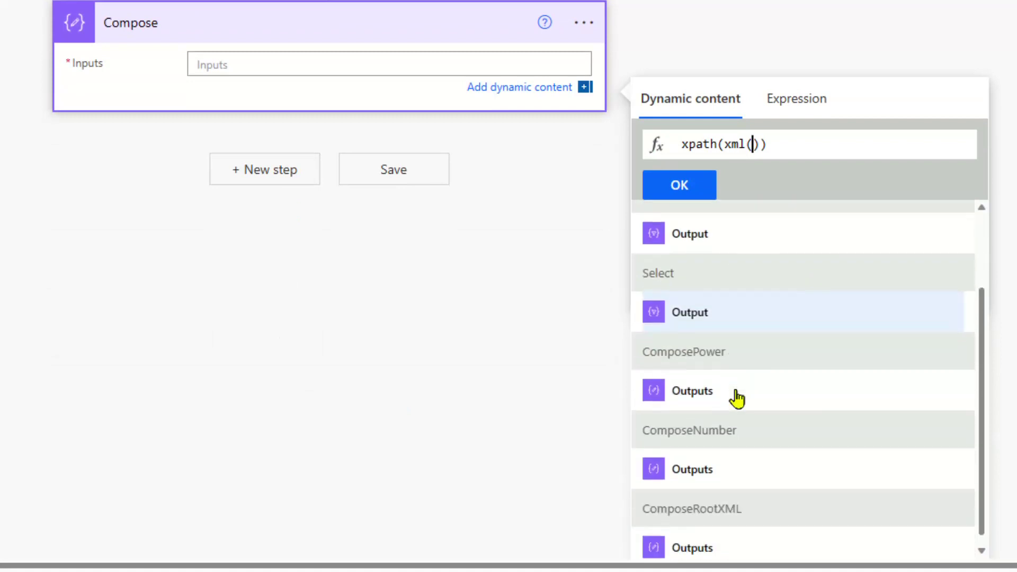
click(730, 549)
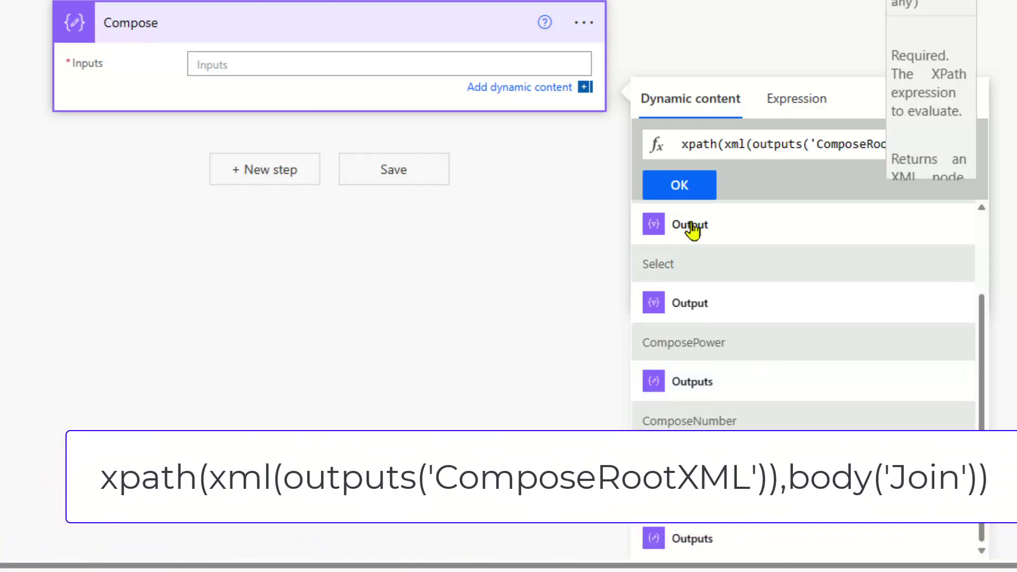
scroll(713, 304, up, 3)
click(691, 338)
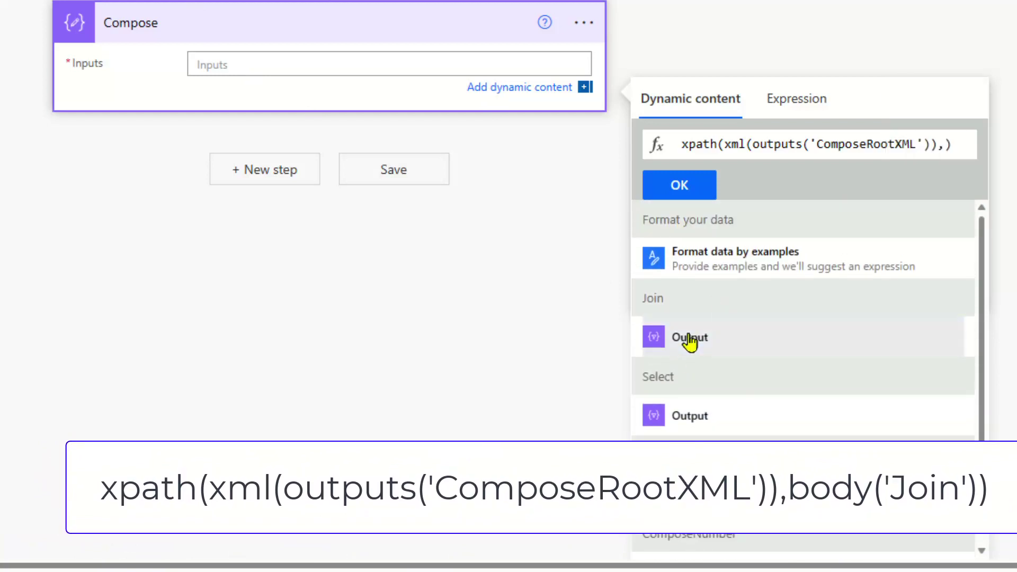
click(686, 185)
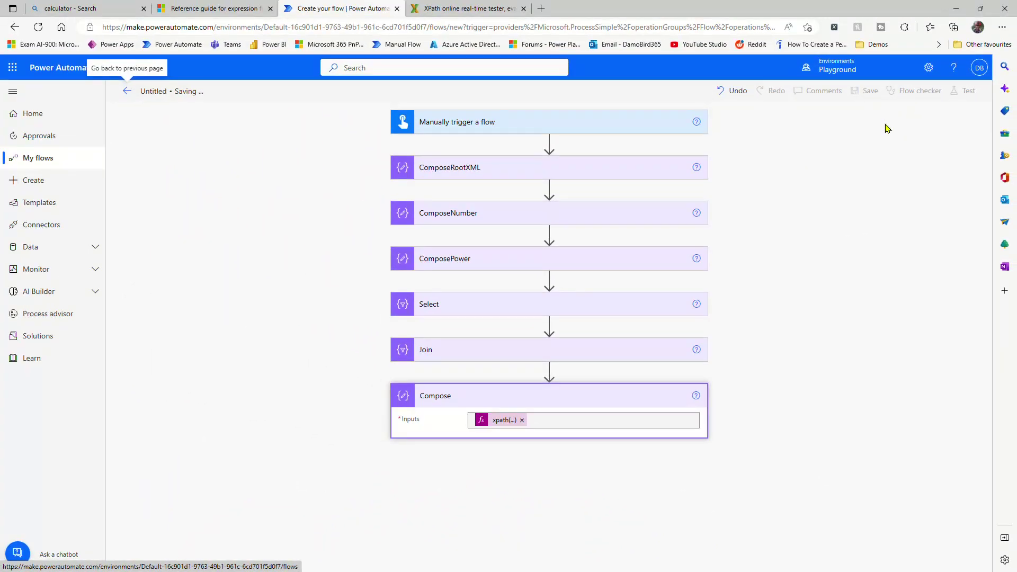
Run a manual test of the flow and confirm the final Compose outputs 390625
click(965, 94)
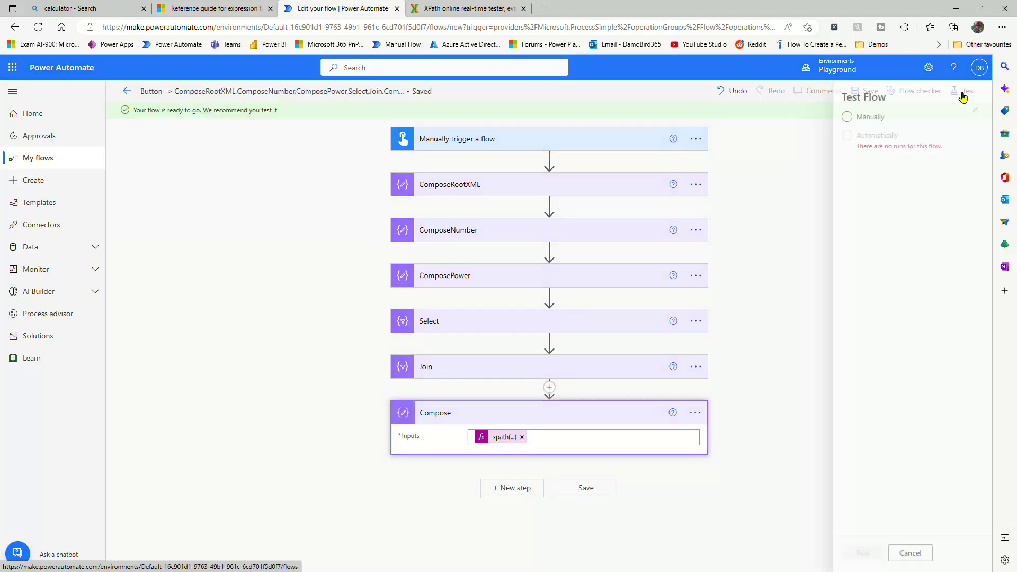
click(842, 553)
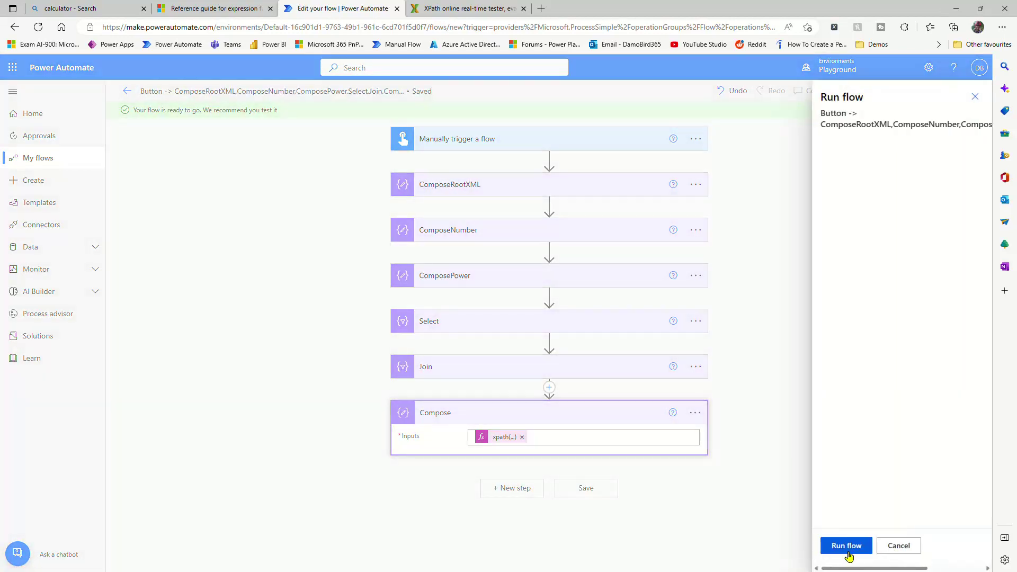
click(848, 546)
click(826, 549)
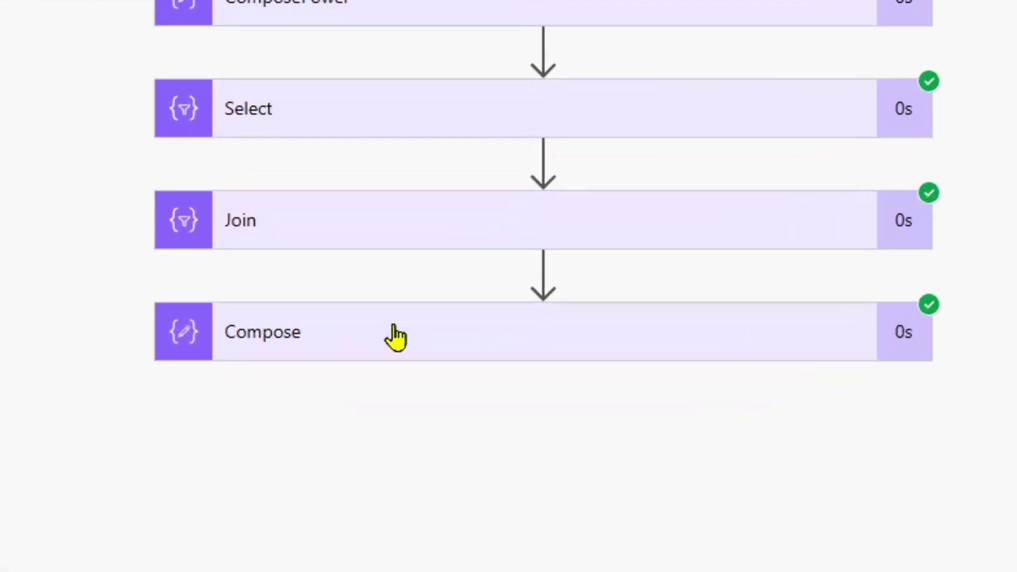
click(494, 409)
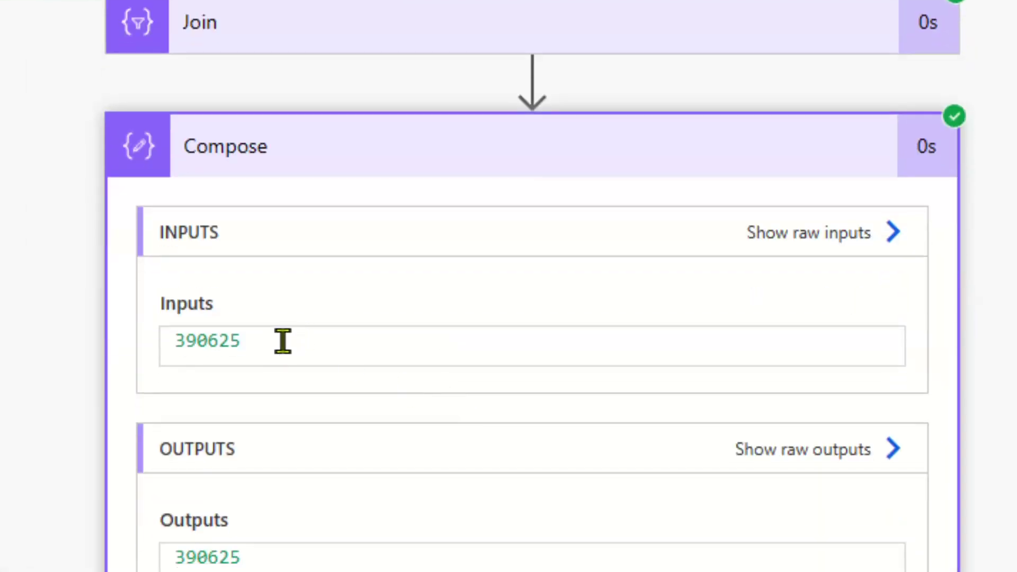
drag(283, 340, 23, 339)
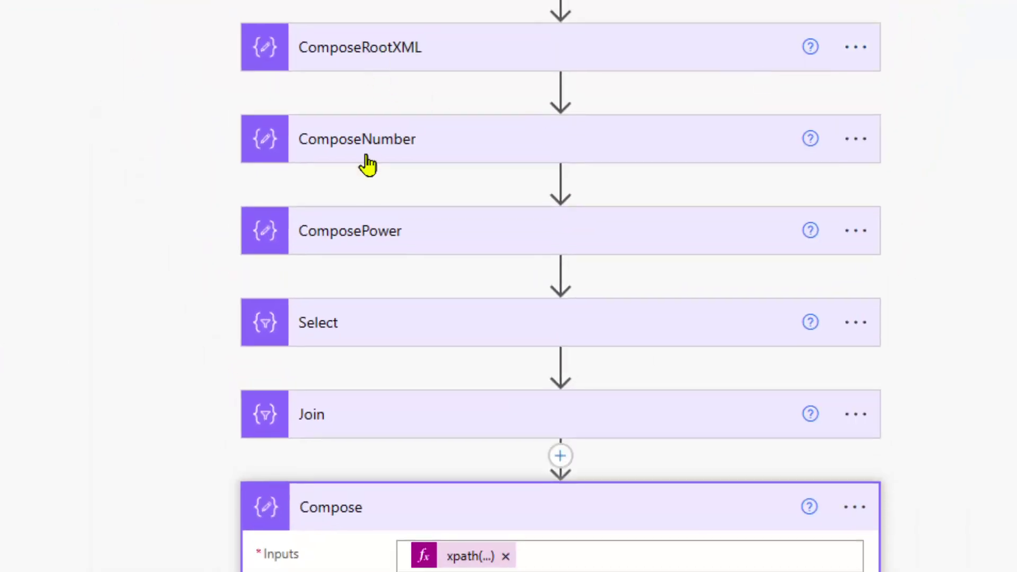
Change ComposePower's input from 8 to 68
click(365, 157)
click(409, 290)
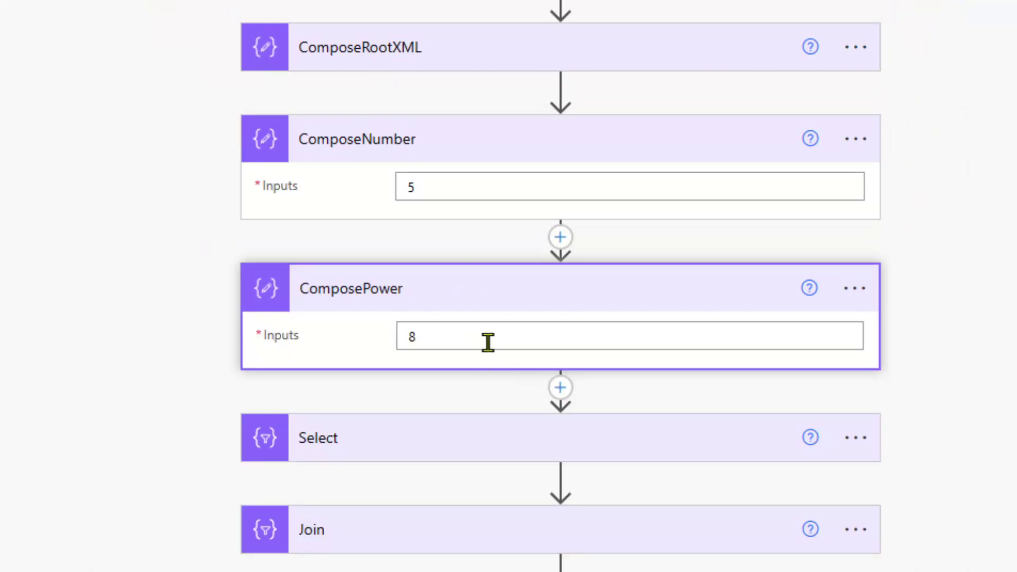
drag(488, 342, 290, 335)
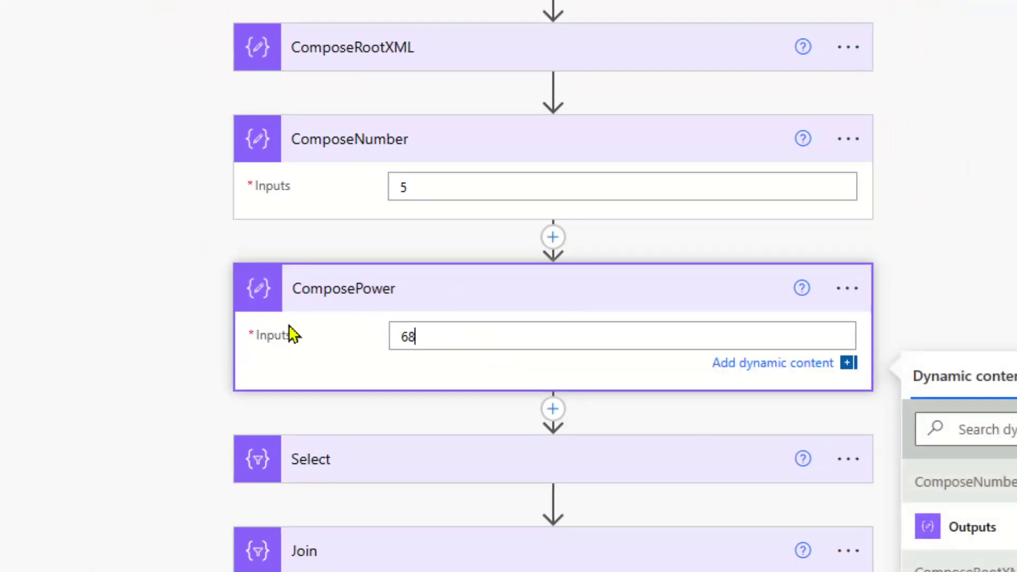
click(553, 87)
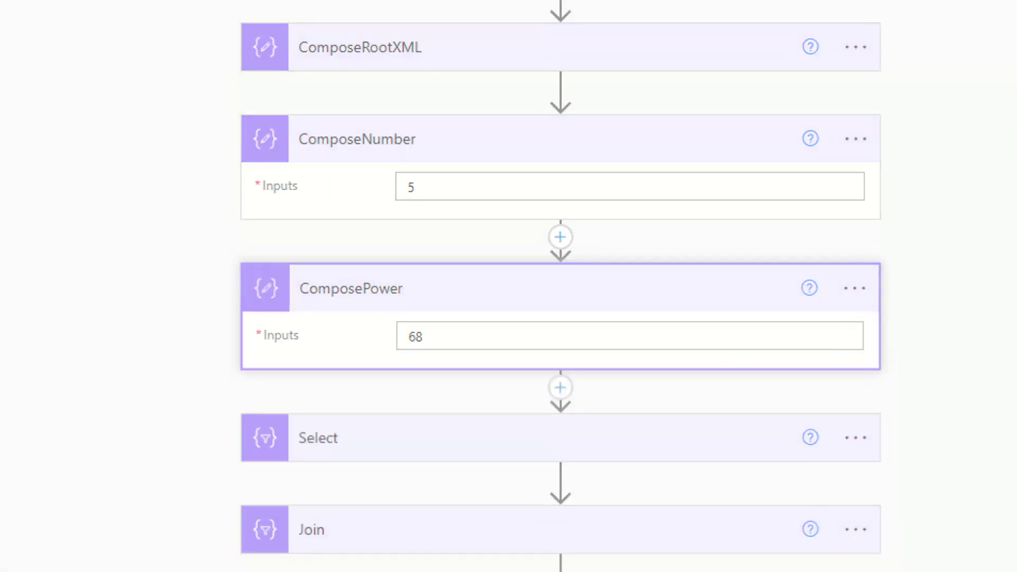
Save and rerun the flow, checking the Compose result 3.3881317890172016e+47
click(849, 553)
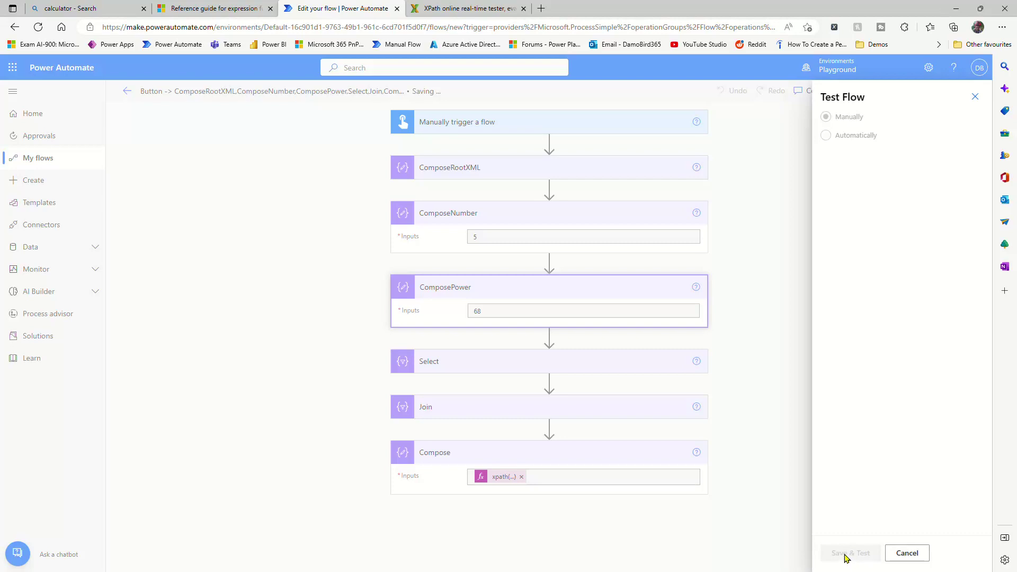
click(844, 546)
click(840, 552)
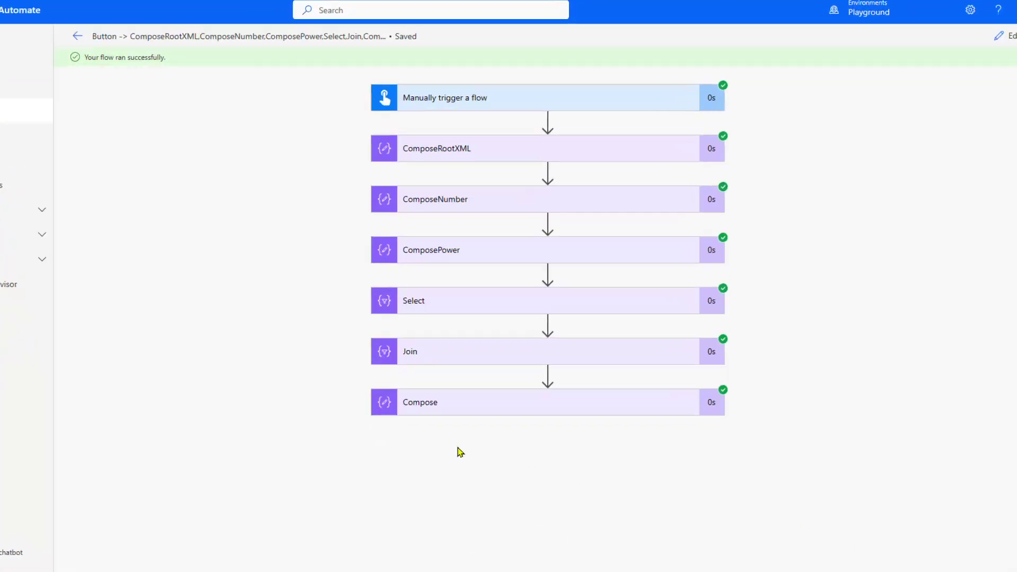
click(478, 407)
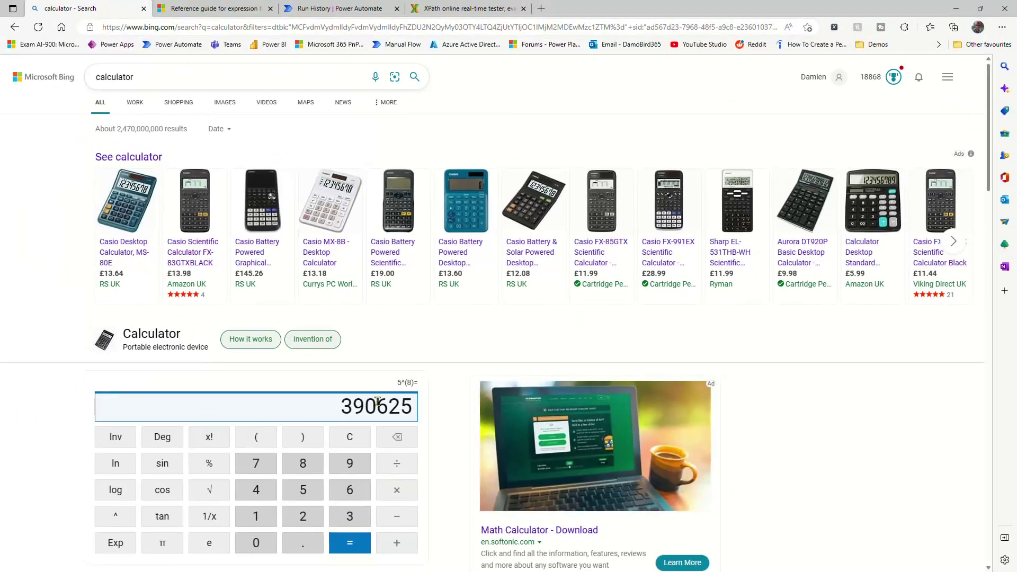
scroll(350, 405, down, 2)
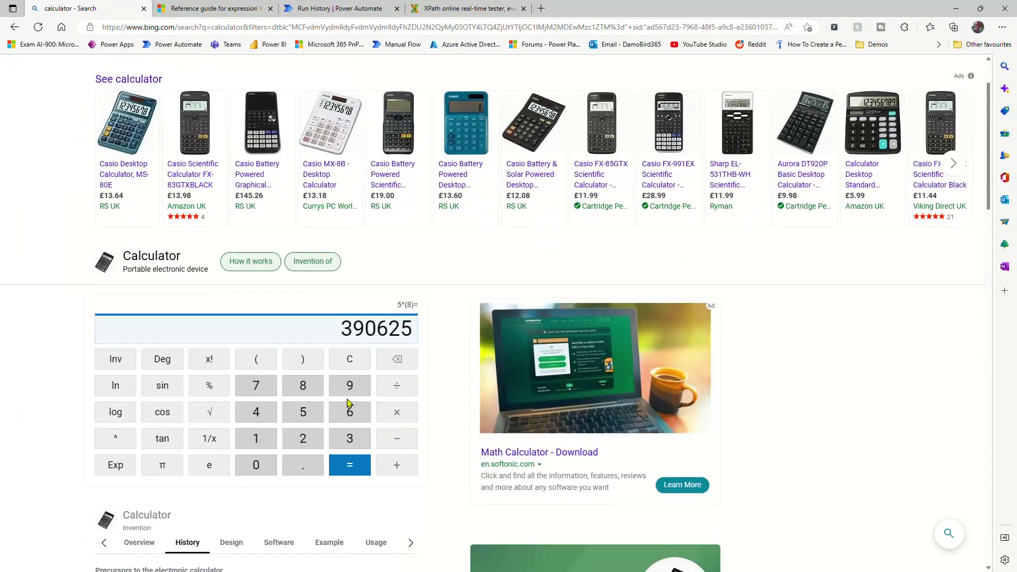
Compute 5^68 on the Bing calculator to get 3.38813179E47, then return to the flow's run history
click(303, 412)
click(123, 439)
click(350, 412)
click(303, 386)
click(352, 468)
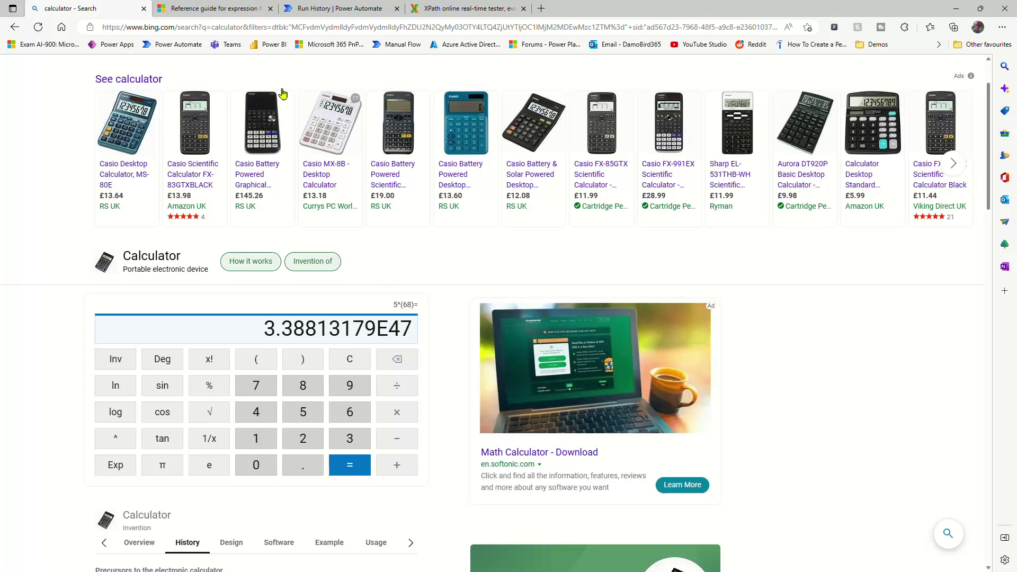
click(339, 9)
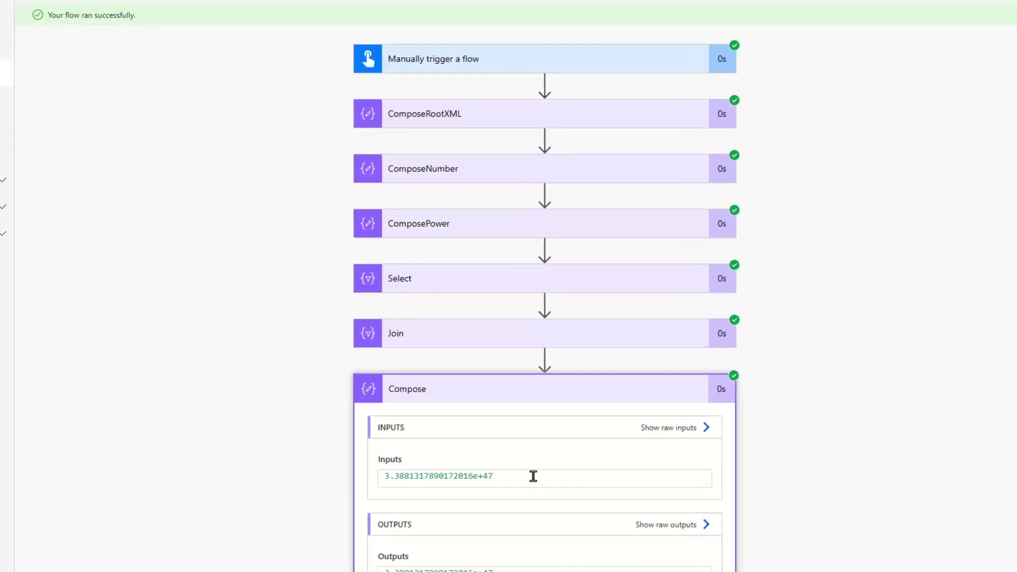
drag(534, 492, 461, 493)
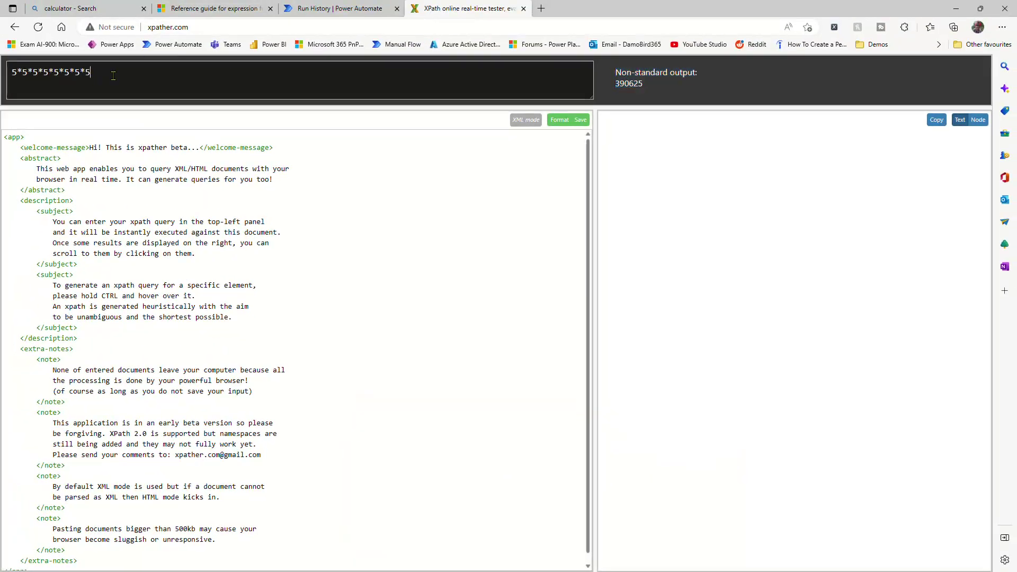
drag(113, 75, 2, 77)
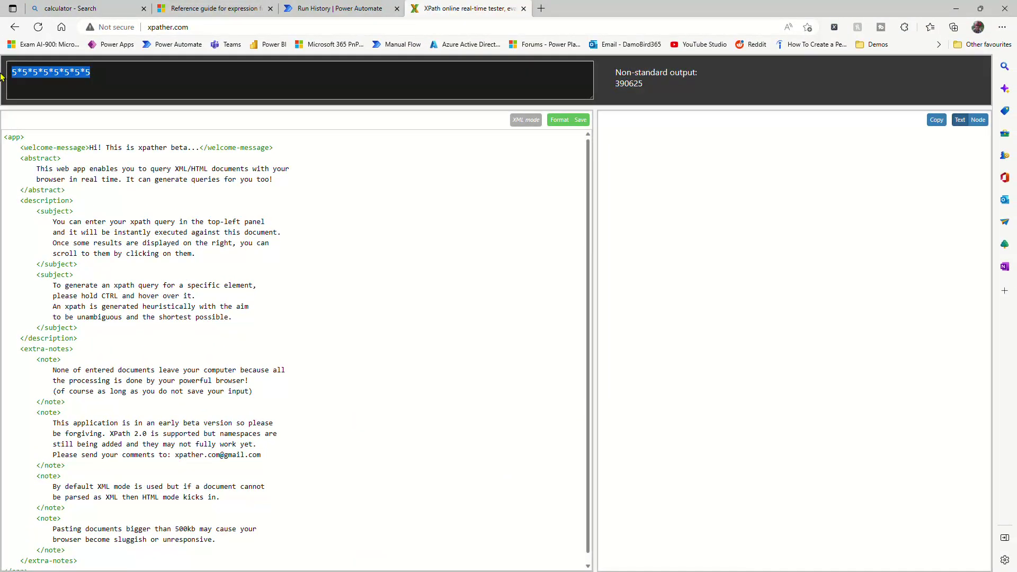
click(329, 13)
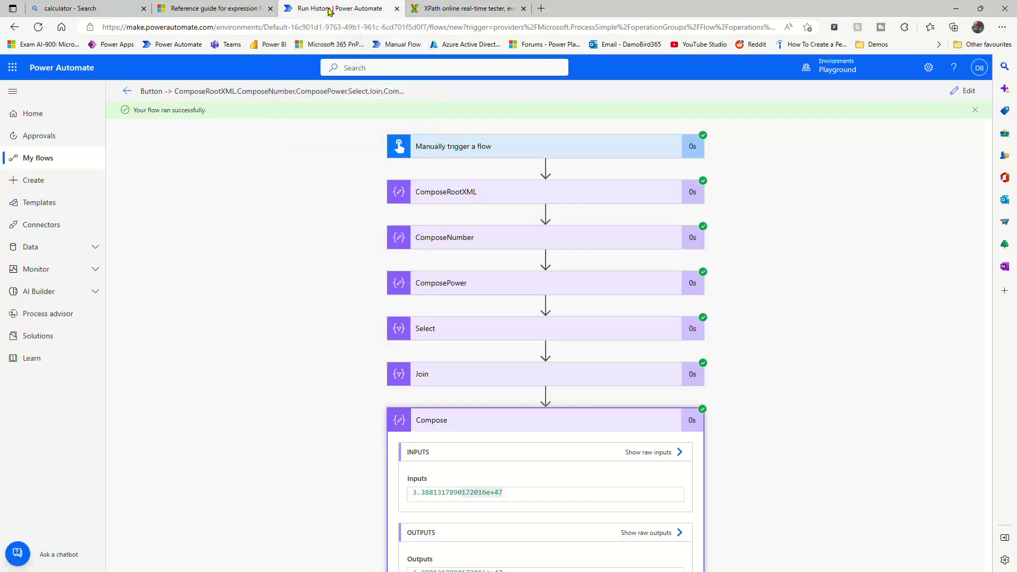